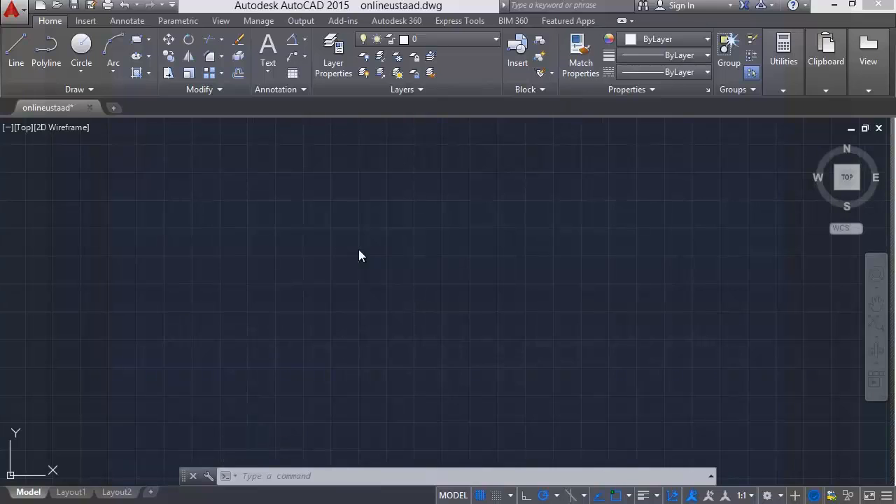
pyautogui.press('Escape')
pyautogui.press('Escape')
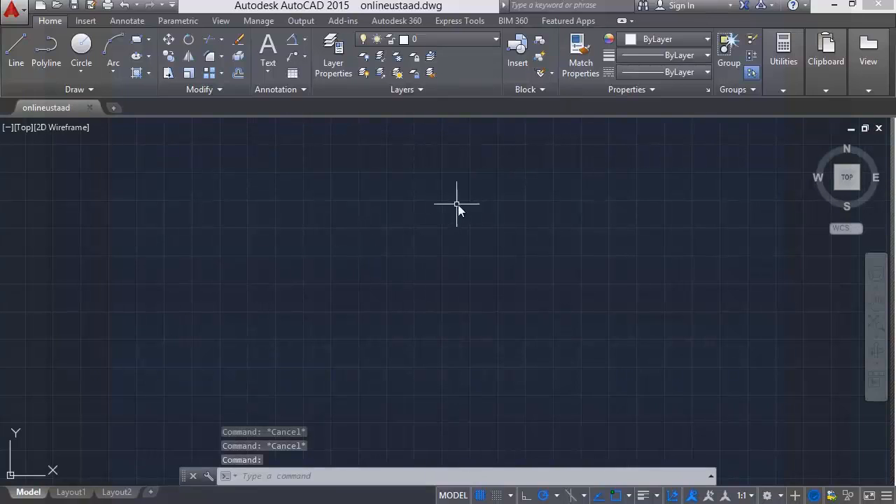
pyautogui.scroll(-5, 403, 195)
pyautogui.moveTo(274, 288)
pyautogui.mouseDown(button='middle')
pyautogui.moveTo(343, 244)
pyautogui.moveTo(304, 276)
pyautogui.mouseUp(button='middle')
pyautogui.moveTo(420, 261); pyautogui.dragTo(346, 287, button='middle')
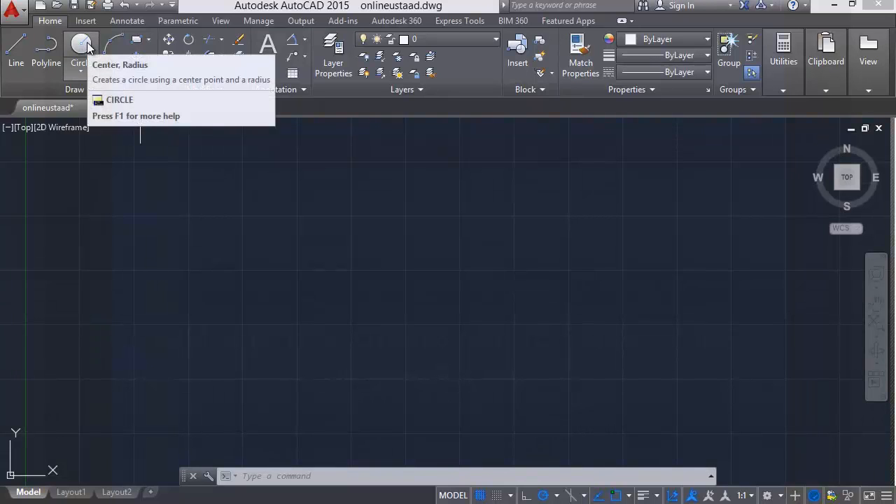
pyautogui.click(75, 74)
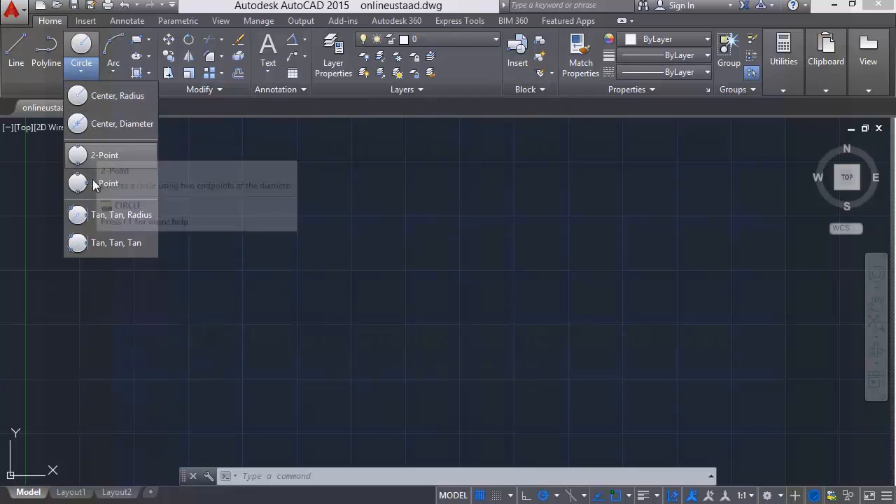
pyautogui.click(97, 96)
pyautogui.press('Escape')
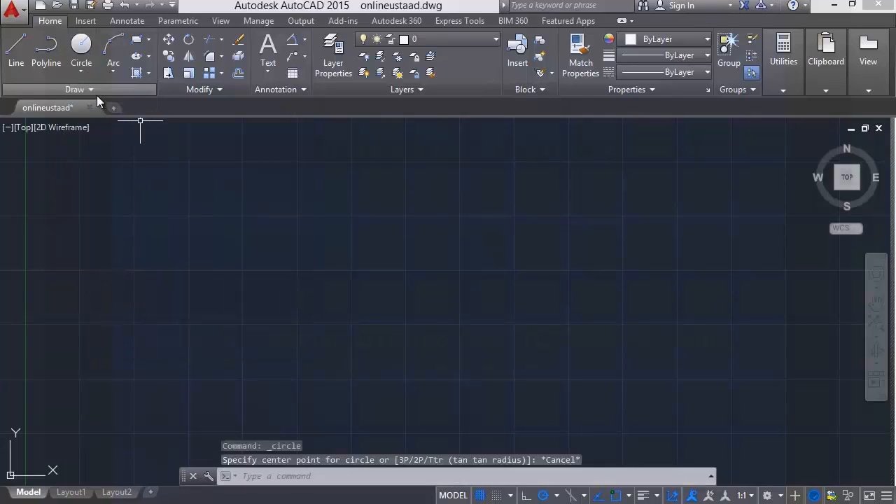
# Step: Draw a circle with a 6' radius in the empty drawing area
pyautogui.write('c')
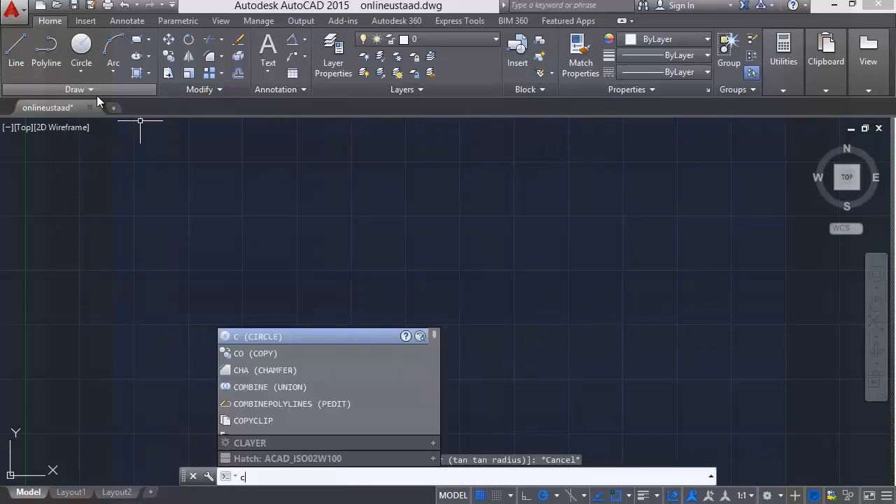
pyautogui.press('Return')
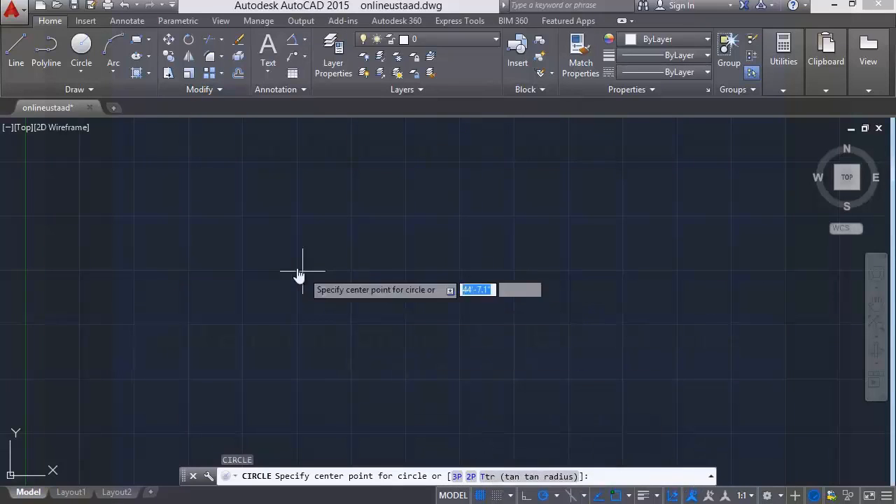
pyautogui.click(299, 215)
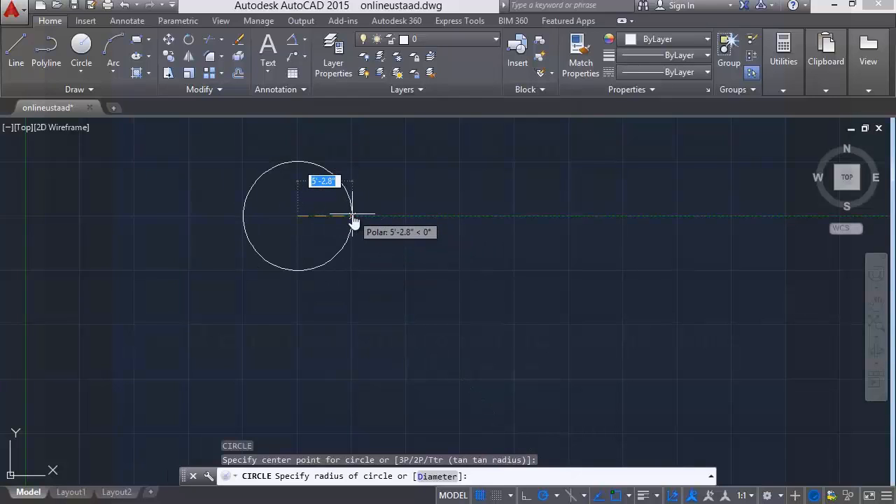
pyautogui.write("6'")
pyautogui.press('Return')
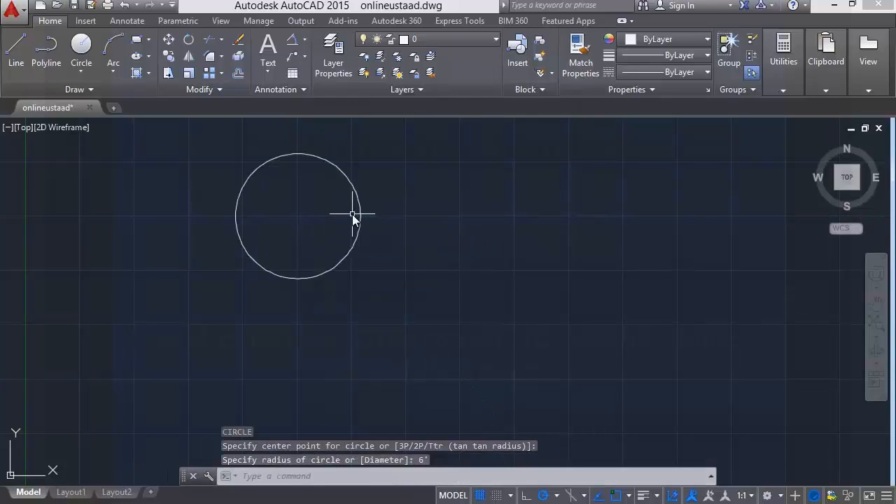
pyautogui.click(358, 213)
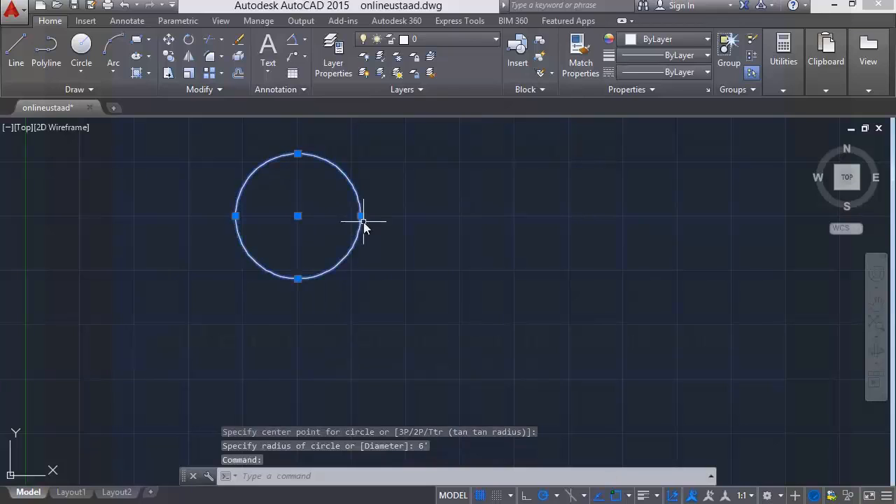
pyautogui.press('Escape')
# Step: Add a horizontal linear dimension between the circle's left and right quadrants, with the dimension line slightly above the centre
pyautogui.click(304, 40)
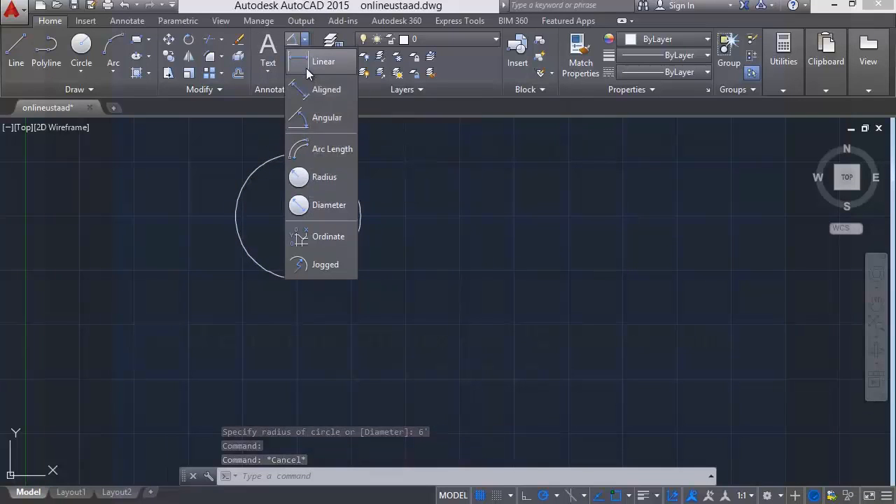
pyautogui.click(309, 69)
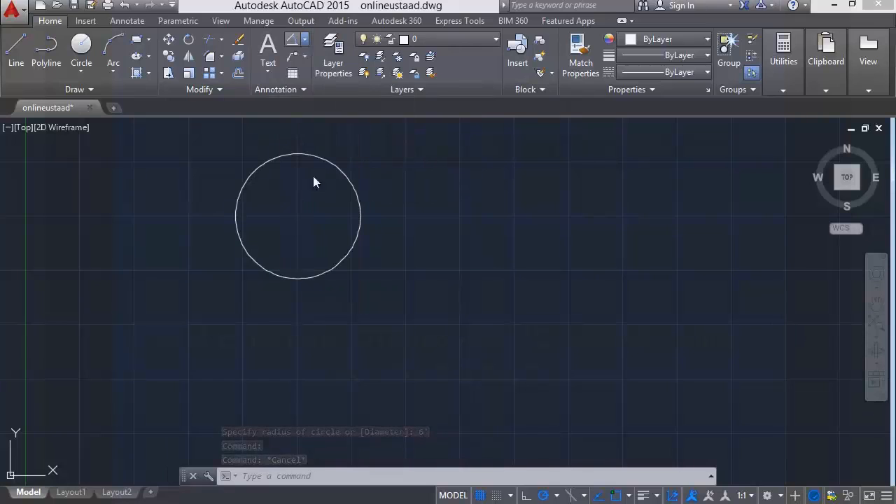
pyautogui.click(360, 217)
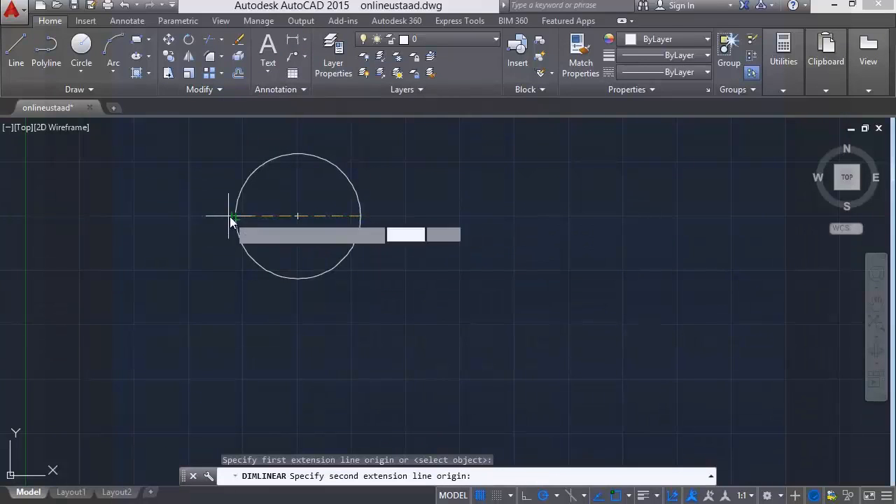
pyautogui.click(235, 217)
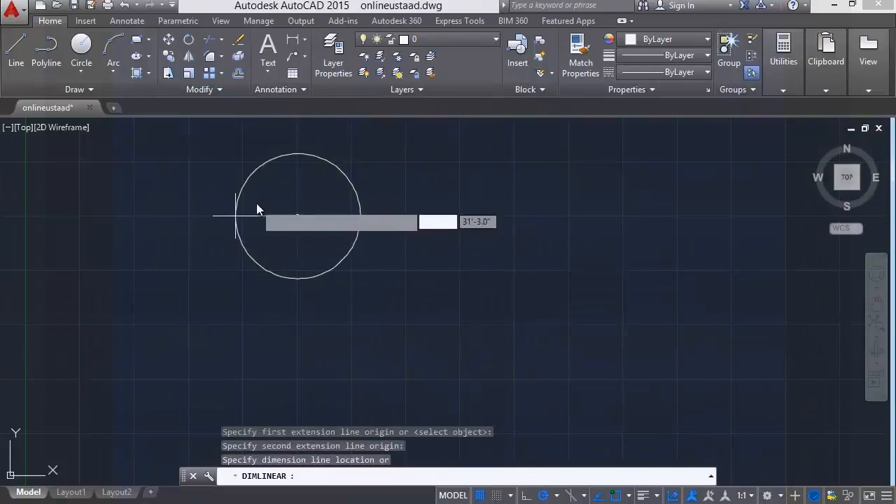
pyautogui.click(257, 203)
pyautogui.scroll(5, 300, 193)
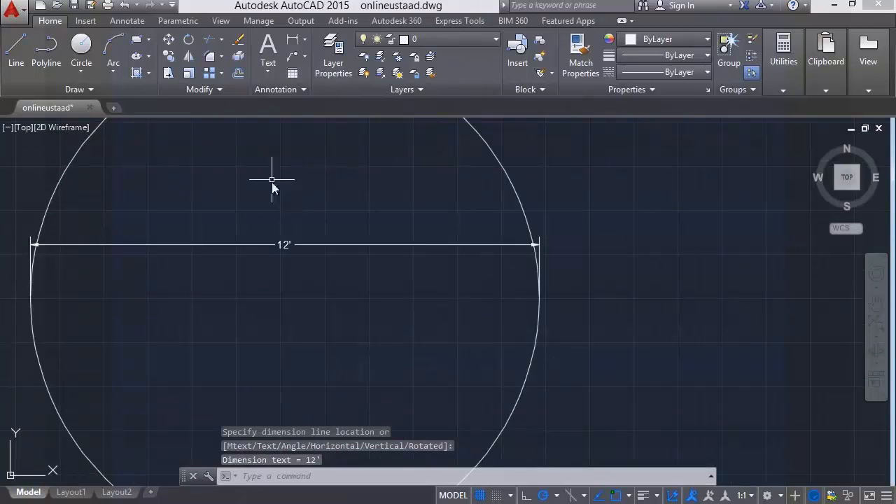
pyautogui.click(279, 244)
pyautogui.scroll(-2, 243, 284)
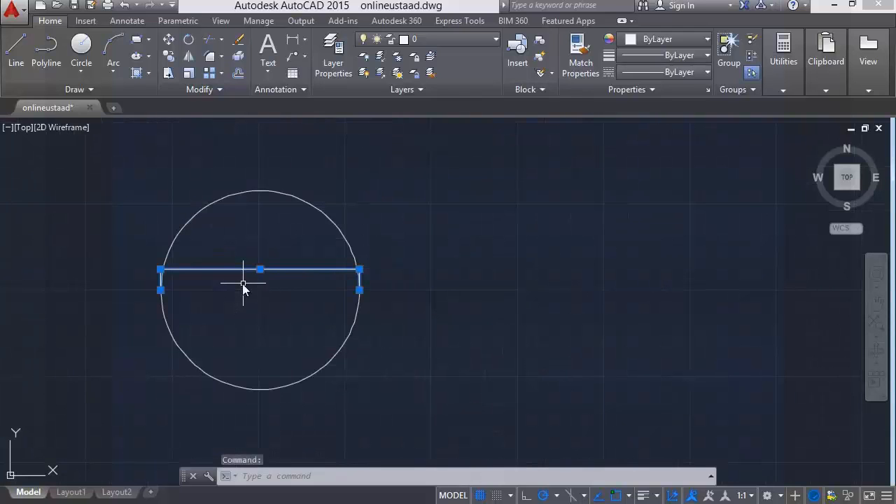
pyautogui.press('Escape')
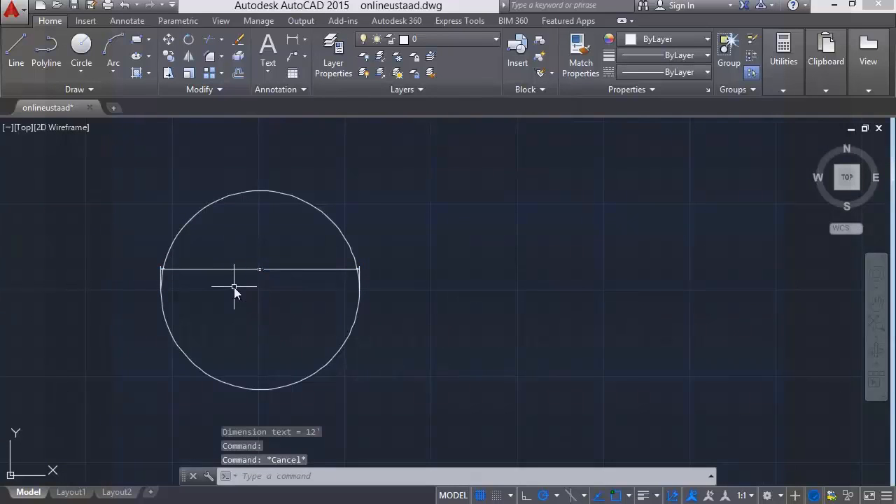
# Step: Set DIMSCALE to 2' and update the circle's linear dimension with the new scale
pyautogui.write('dimscal')
pyautogui.press('Return')
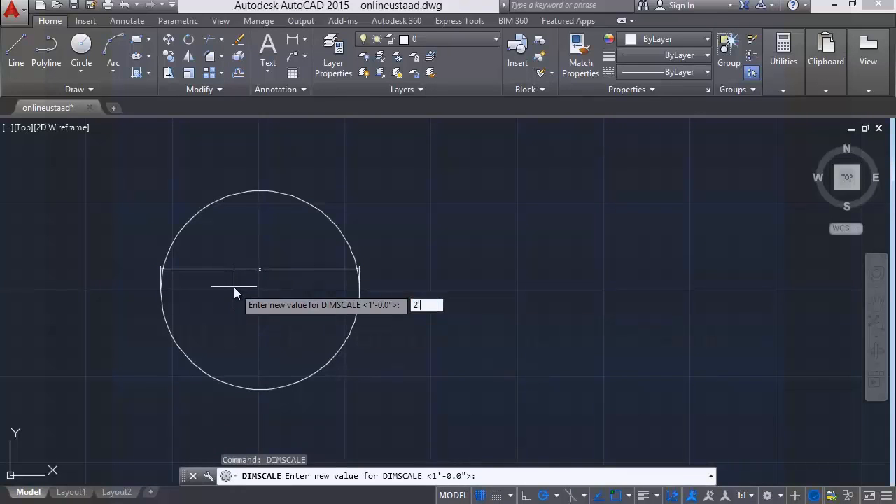
pyautogui.press('Return')
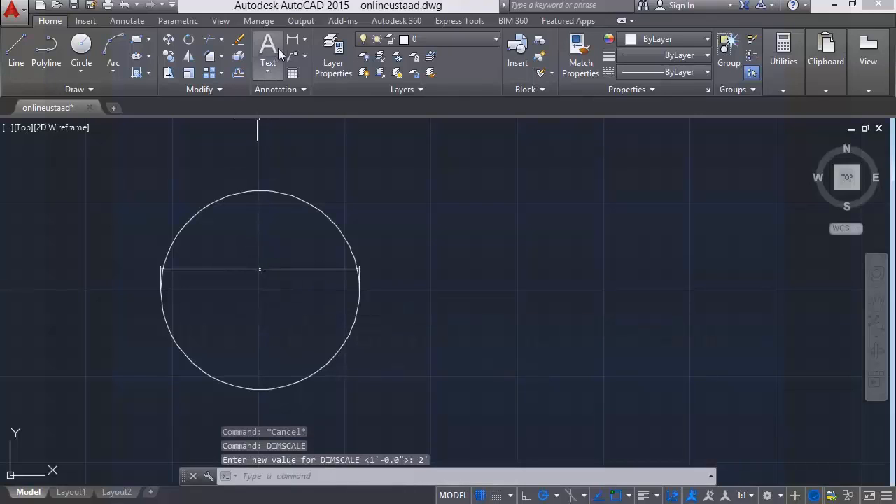
pyautogui.click(127, 21)
pyautogui.click(294, 72)
pyautogui.click(251, 271)
pyautogui.press('Return')
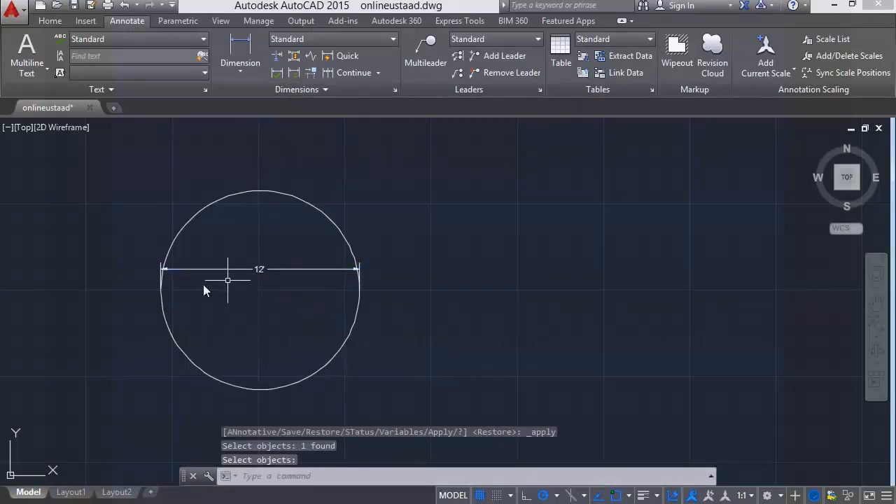
pyautogui.scroll(2, 148, 300)
pyautogui.scroll(-4, 147, 301)
pyautogui.scroll(2, 141, 302)
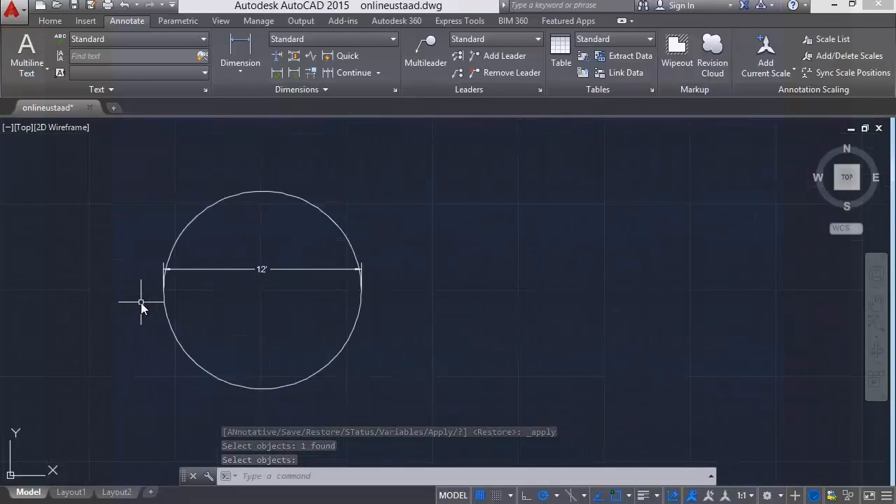
# Step: Set the overall dimension scale, DIMSCALE, to 4'
pyautogui.write('dimscale')
pyautogui.press('Return')
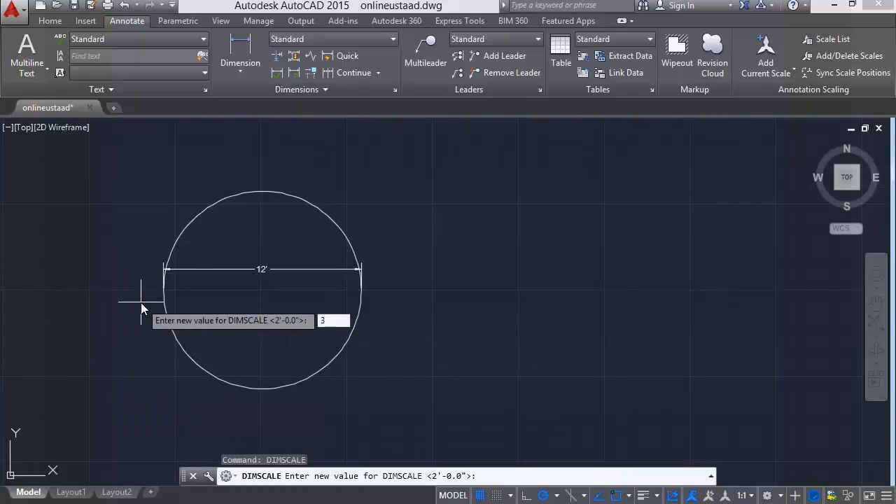
pyautogui.write("4'")
pyautogui.press('Return')
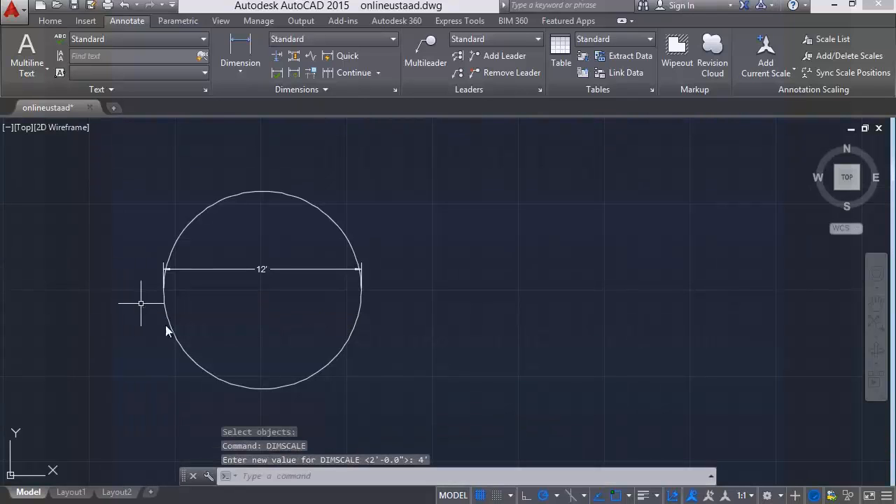
# Step: Update the circle's linear dimension so it takes on the current dimension scale
pyautogui.click(293, 73)
pyautogui.click(255, 293)
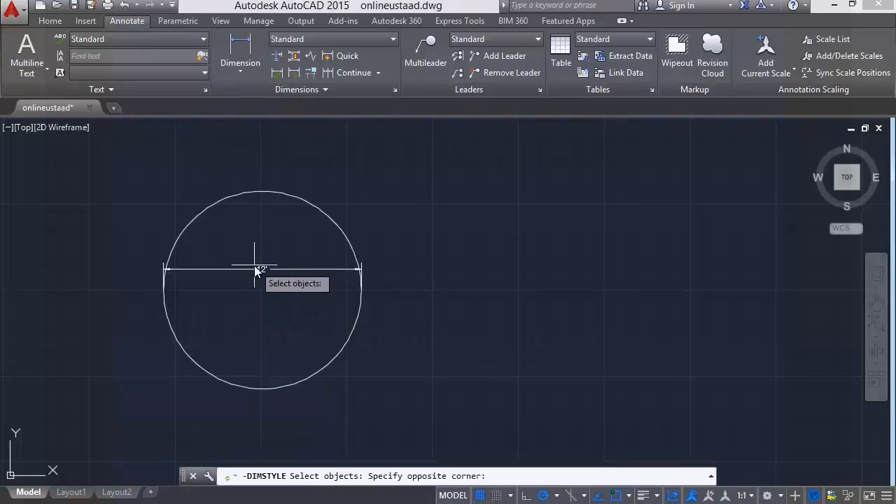
pyautogui.click(253, 270)
pyautogui.press('Return')
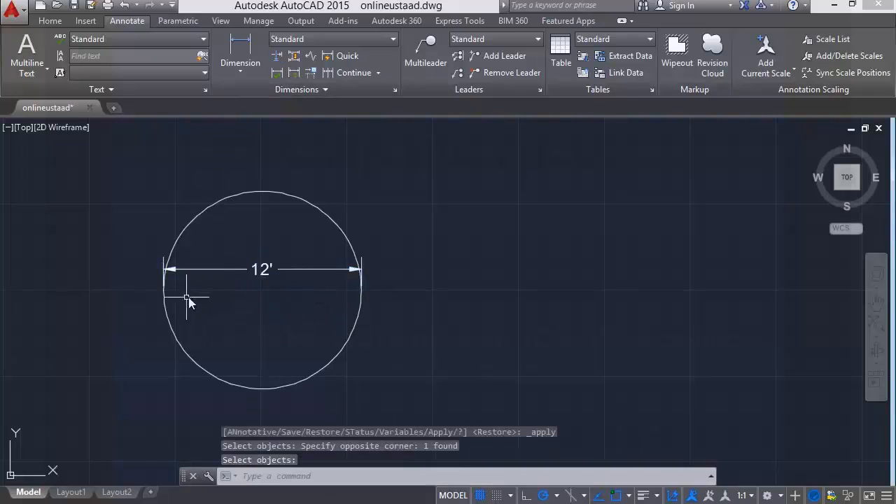
pyautogui.scroll(-2, 182, 280)
pyautogui.scroll(2, 163, 309)
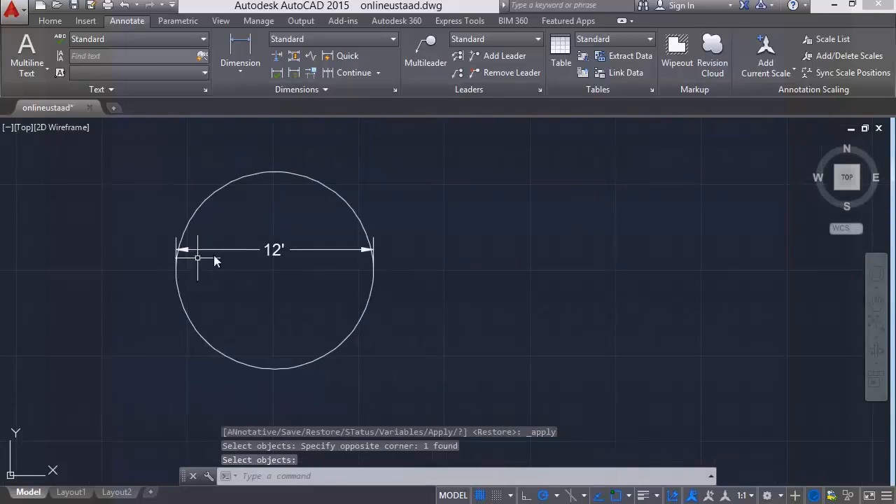
# Step: Delete the linear dimension across the circle
pyautogui.click(265, 250)
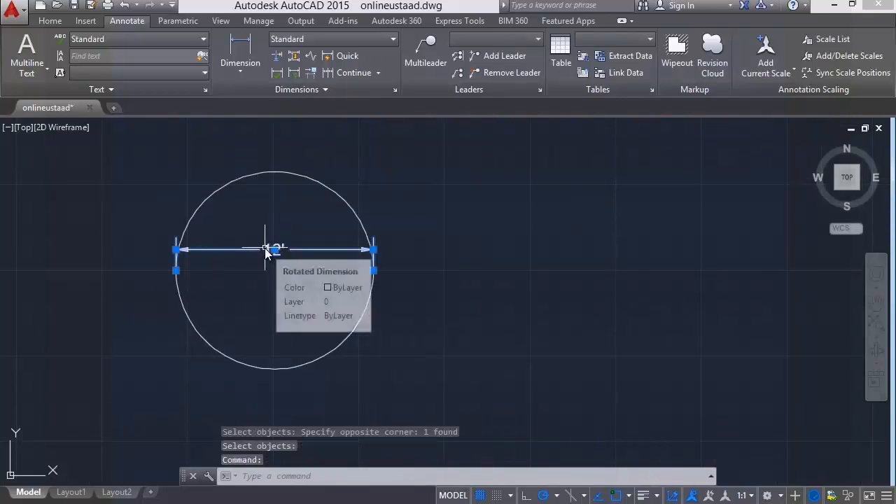
pyautogui.press('Delete')
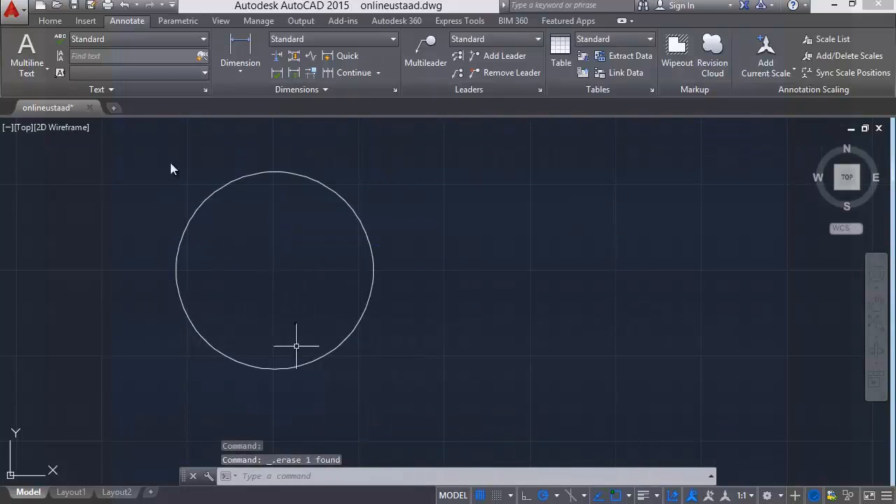
# Step: Add a radius dimension to the circle, placing its text outside the upper-right part of the circle
pyautogui.click(44, 23)
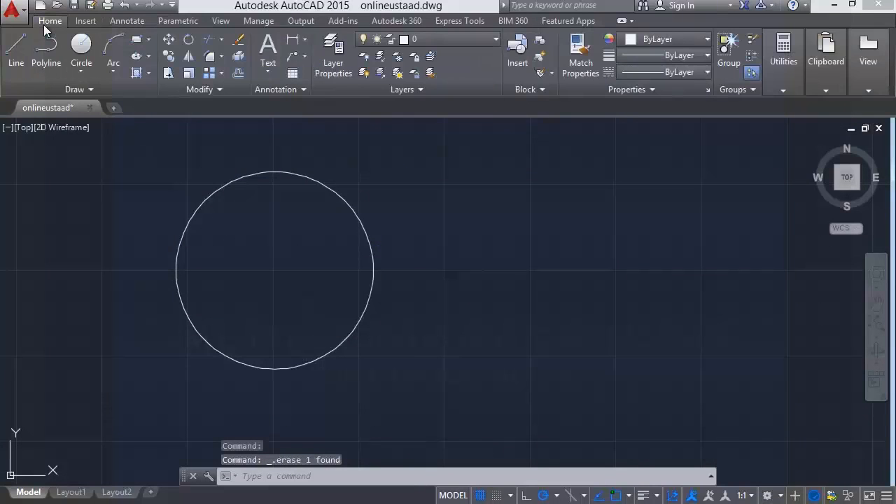
pyautogui.click(307, 42)
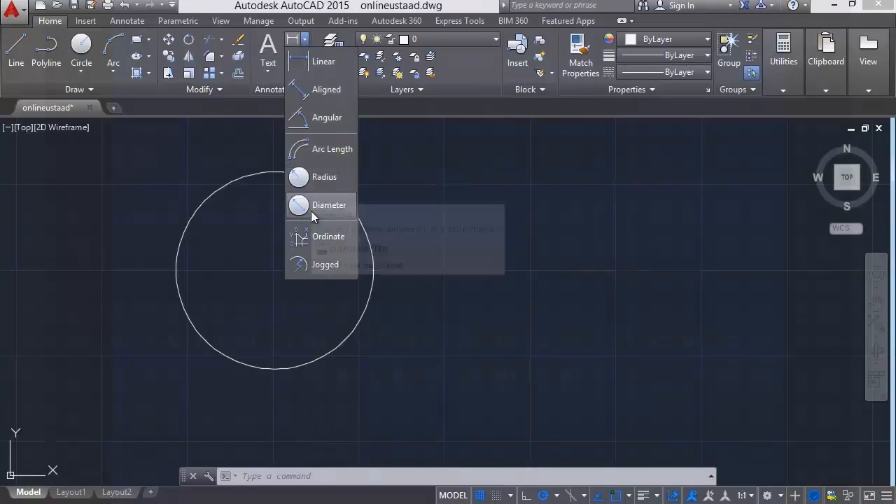
pyautogui.click(303, 186)
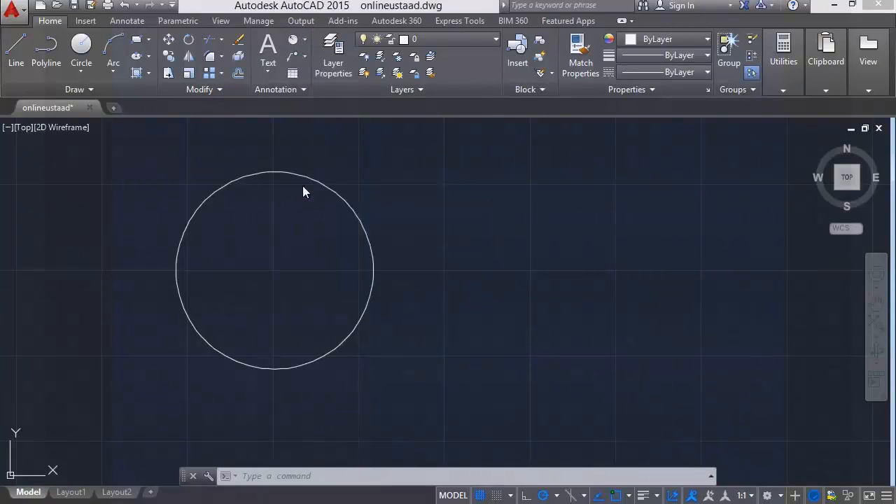
pyautogui.click(338, 195)
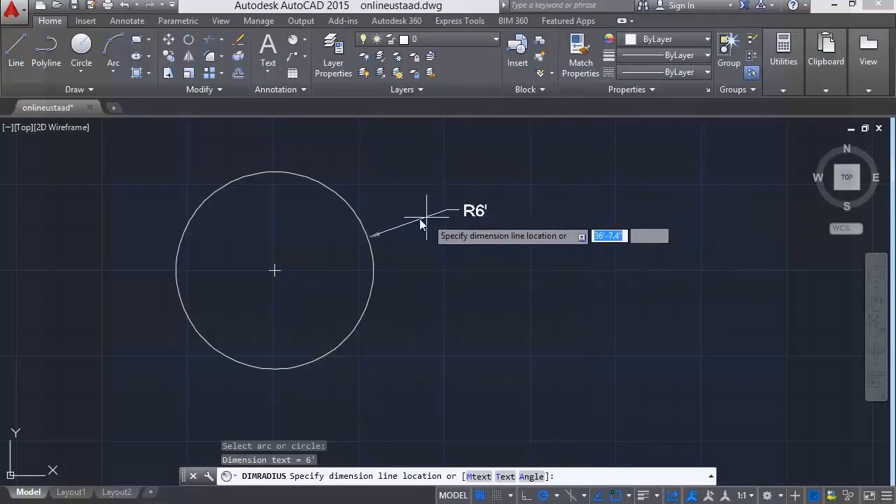
pyautogui.click(340, 173)
pyautogui.scroll(2, 354, 168)
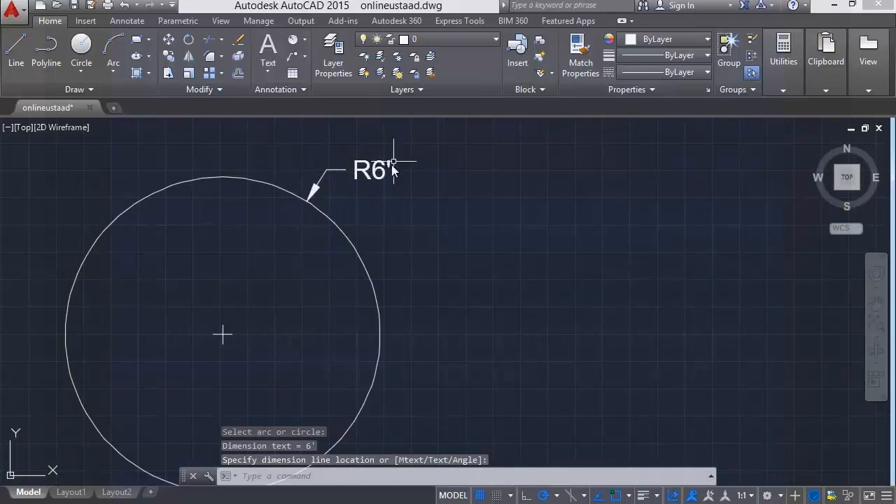
pyautogui.click(371, 179)
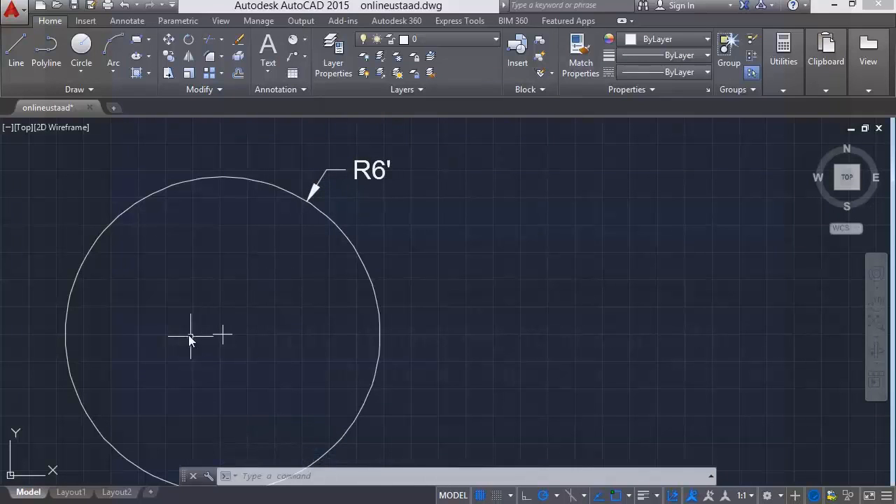
# Step: Add a horizontal linear dimension across the circle's full width, placing the dimension line inside the circle below its centre
pyautogui.click(305, 41)
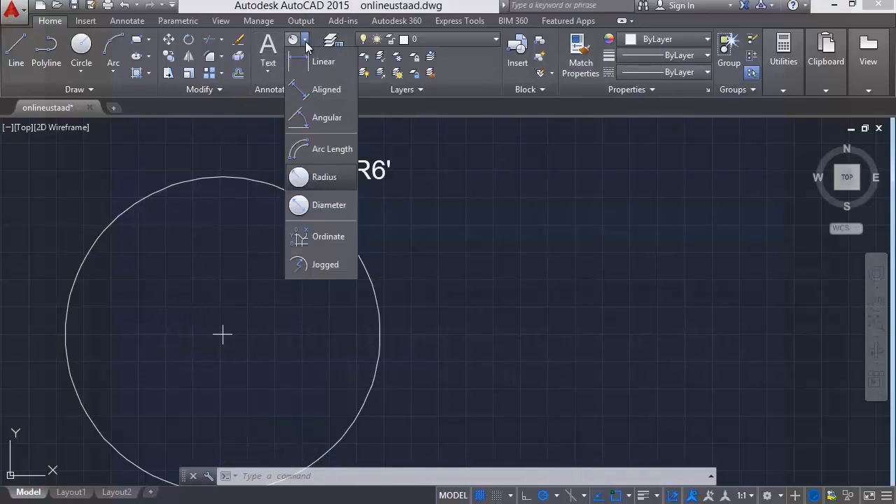
pyautogui.click(298, 69)
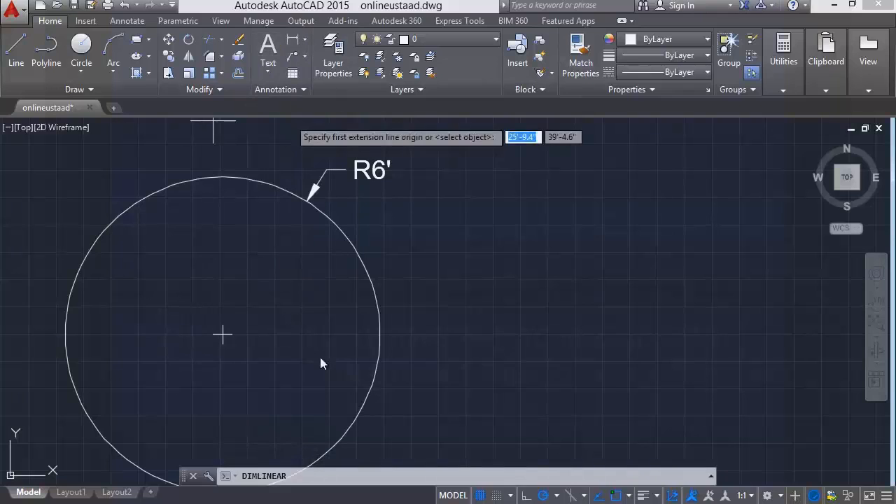
pyautogui.click(381, 335)
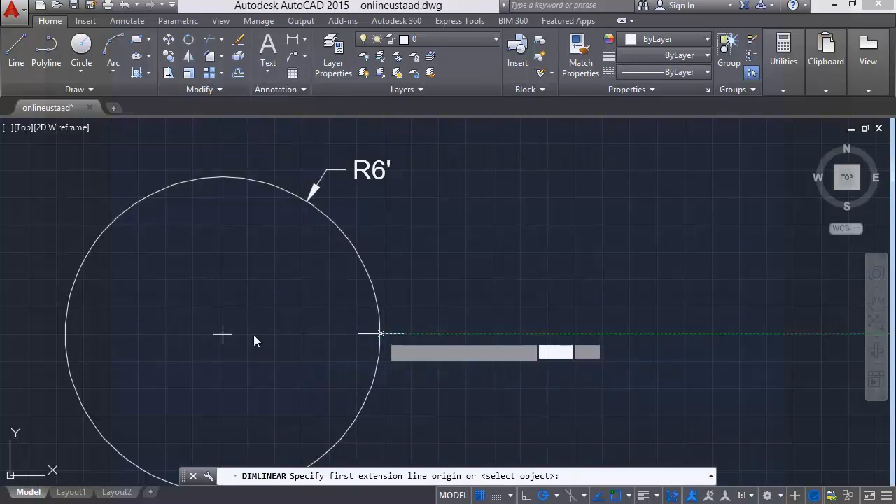
pyautogui.click(87, 342)
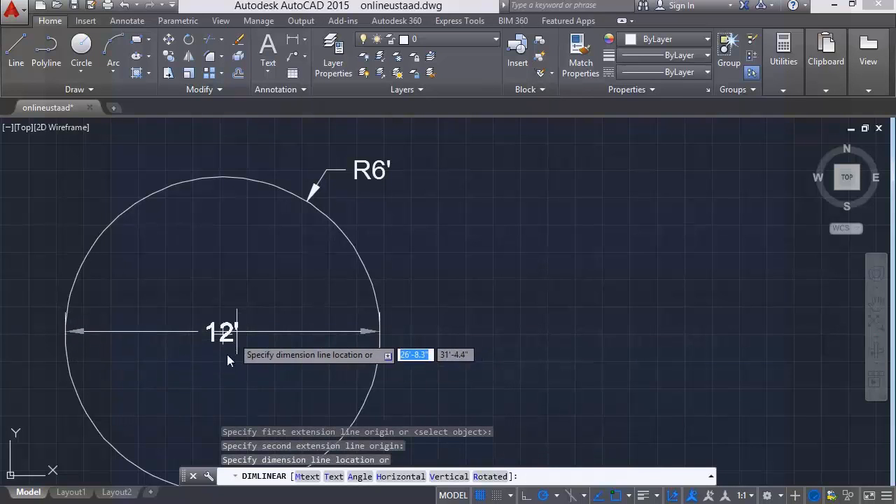
pyautogui.click(222, 382)
pyautogui.moveTo(167, 350); pyautogui.dragTo(166, 284, button='middle')
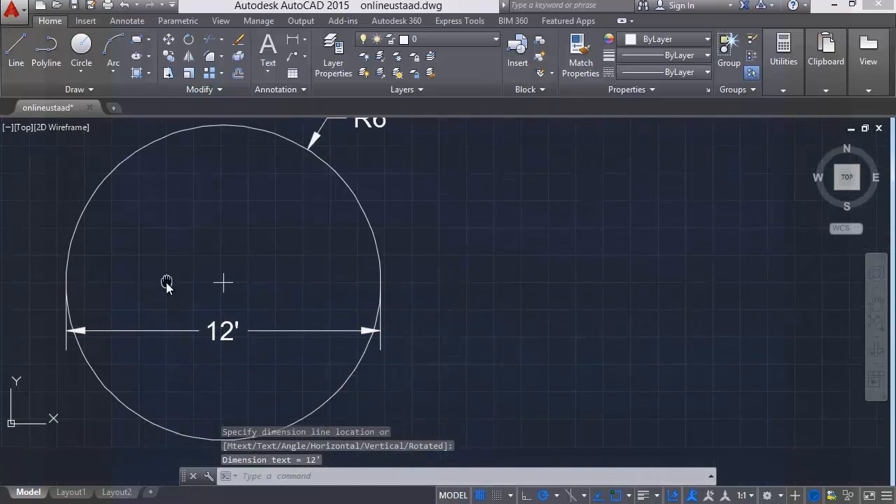
# Step: Delete the horizontal linear dimension inside the circle and dismiss the chat notification
pyautogui.click(234, 328)
pyautogui.click(381, 282)
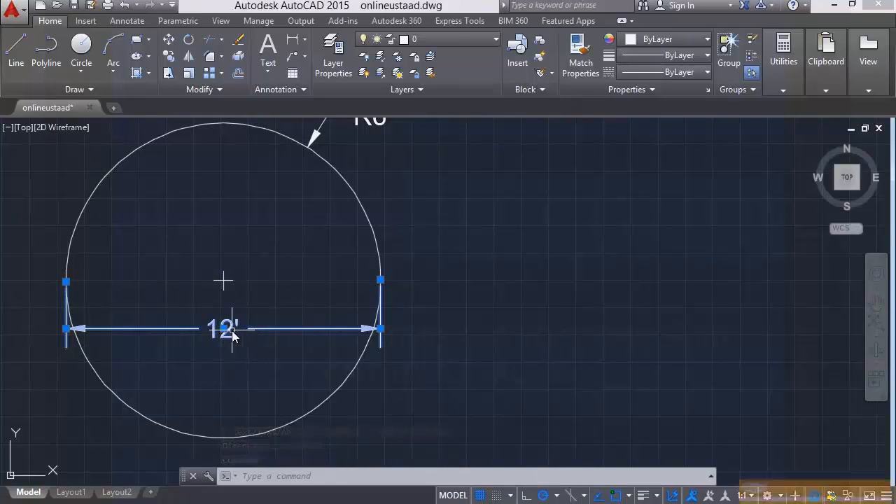
pyautogui.press('Delete')
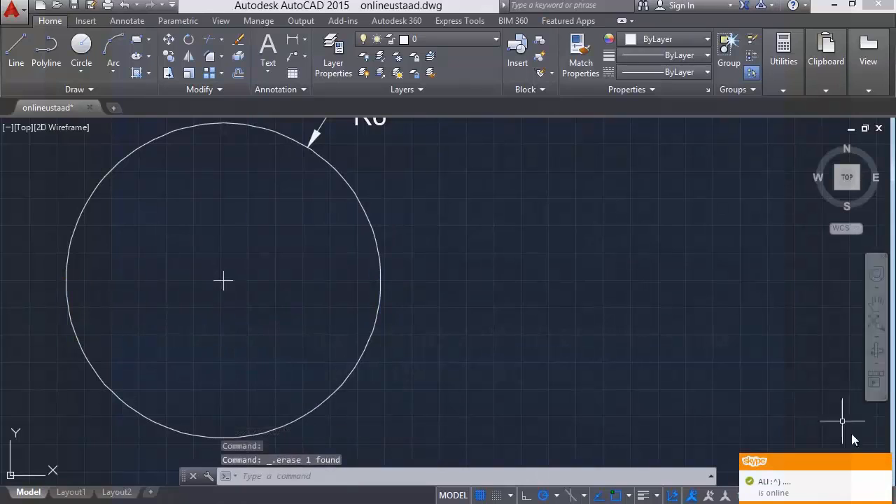
pyautogui.click(884, 463)
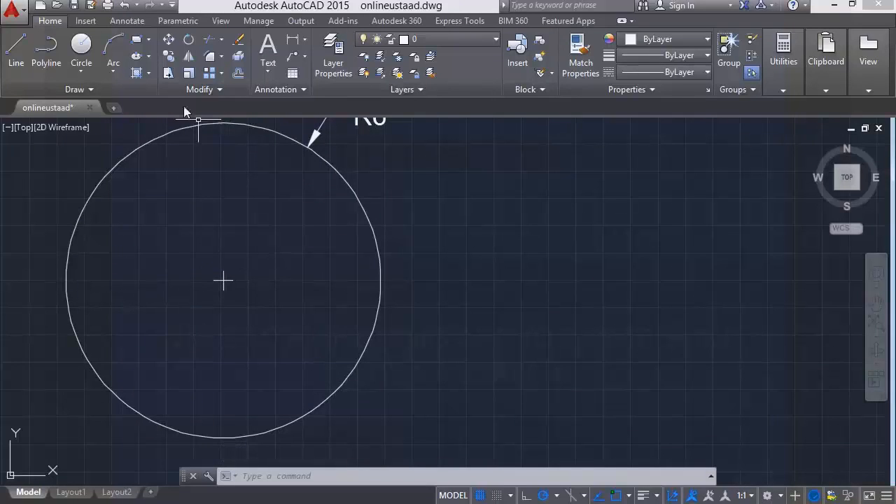
pyautogui.write('c')
pyautogui.press('Return')
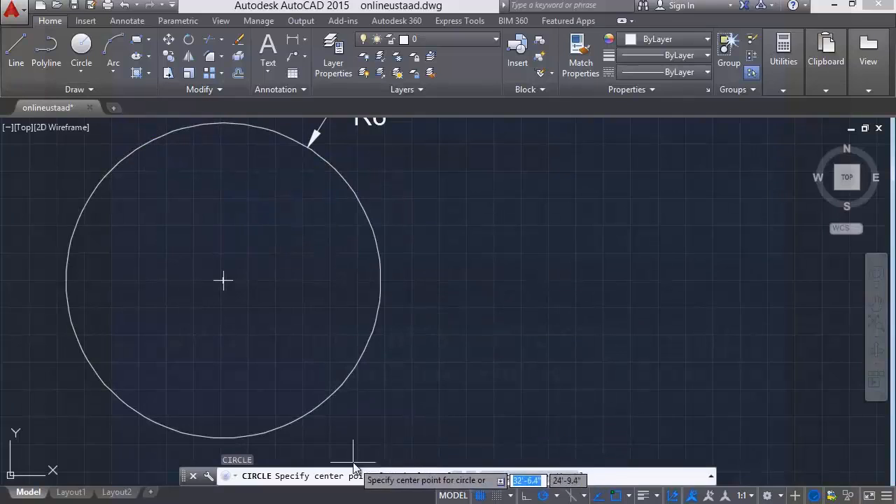
pyautogui.press('Escape')
# Step: Draw a second circle by centre and radius beside the first circle, on its right, with a 6' radius
pyautogui.click(86, 75)
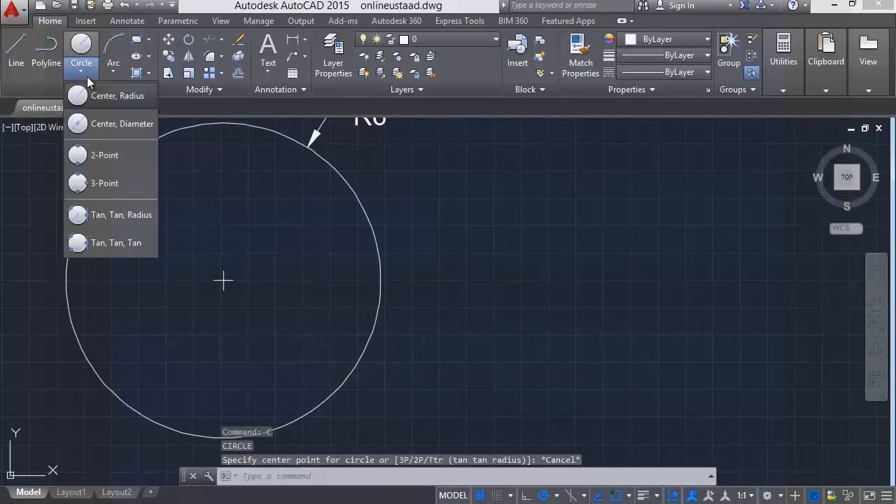
pyautogui.click(86, 98)
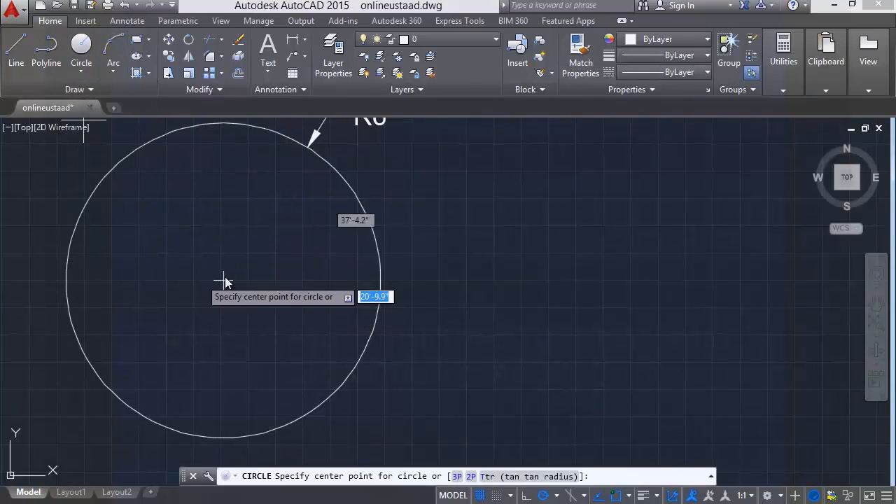
pyautogui.moveTo(434, 307); pyautogui.dragTo(357, 357, button='middle')
pyautogui.scroll(1, 357, 357)
pyautogui.scroll(-2, 429, 277)
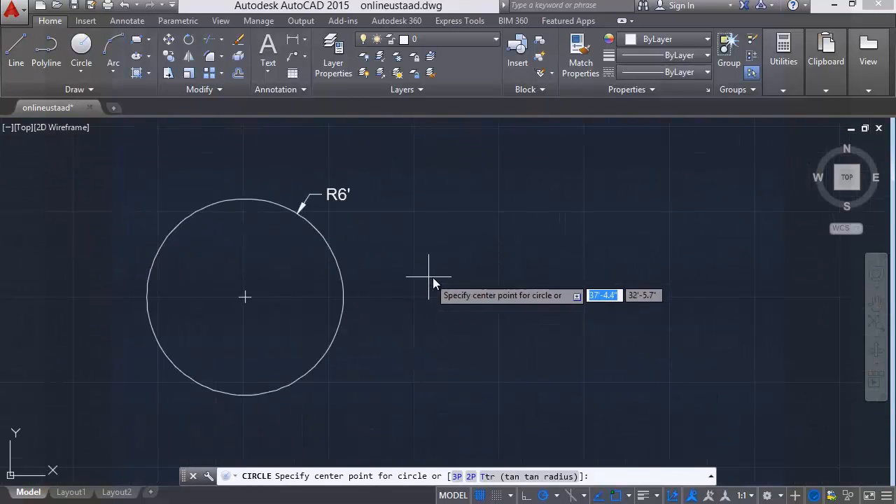
pyautogui.moveTo(430, 277); pyautogui.dragTo(384, 284, button='middle')
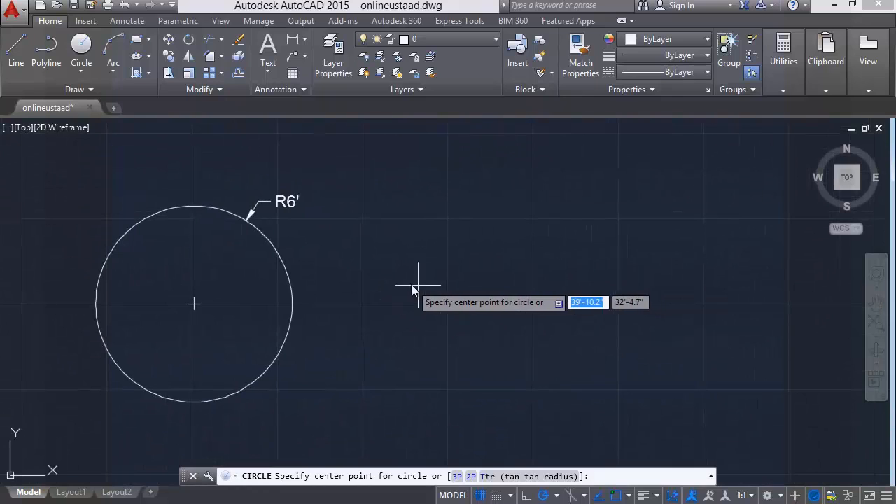
pyautogui.click(414, 286)
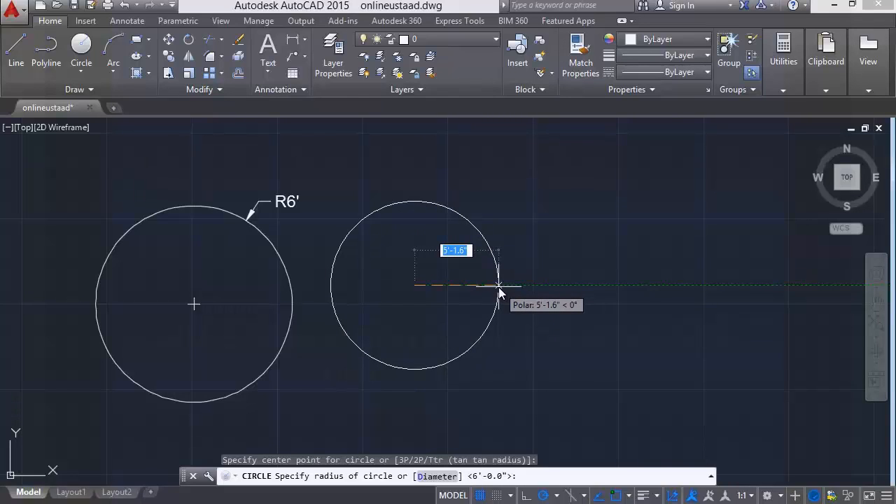
pyautogui.write("6'")
pyautogui.press('Return')
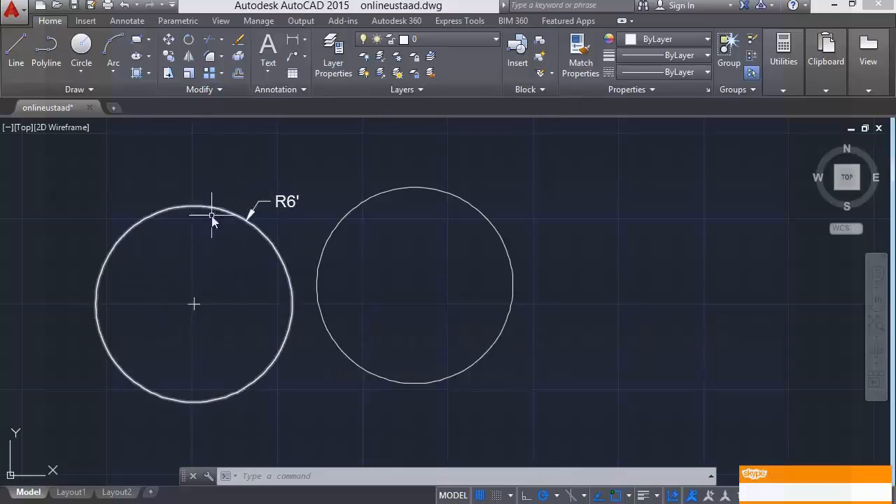
pyautogui.click(881, 463)
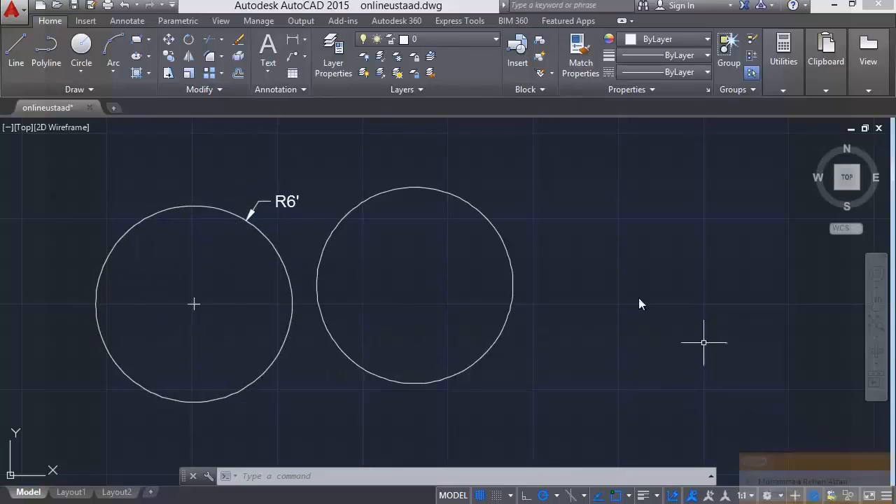
# Step: Add a diameter dimension to the second circle, placing its text outside the circle's upper-right part
pyautogui.click(304, 56)
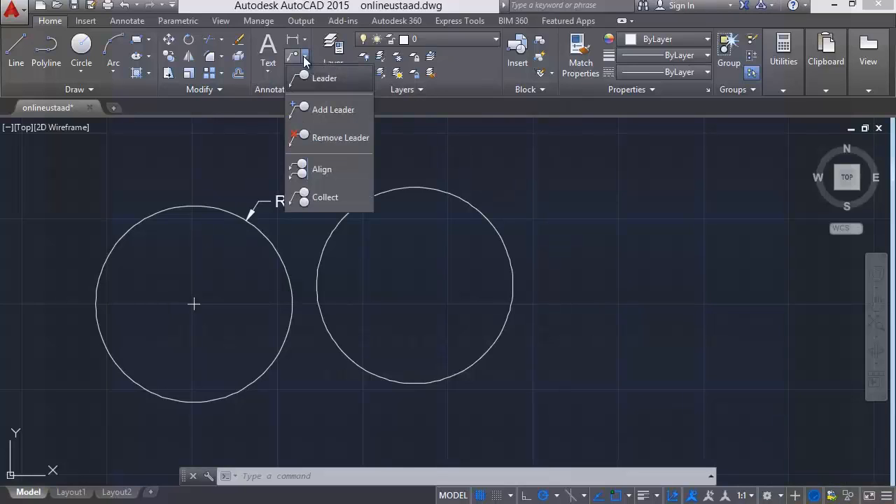
pyautogui.click(305, 40)
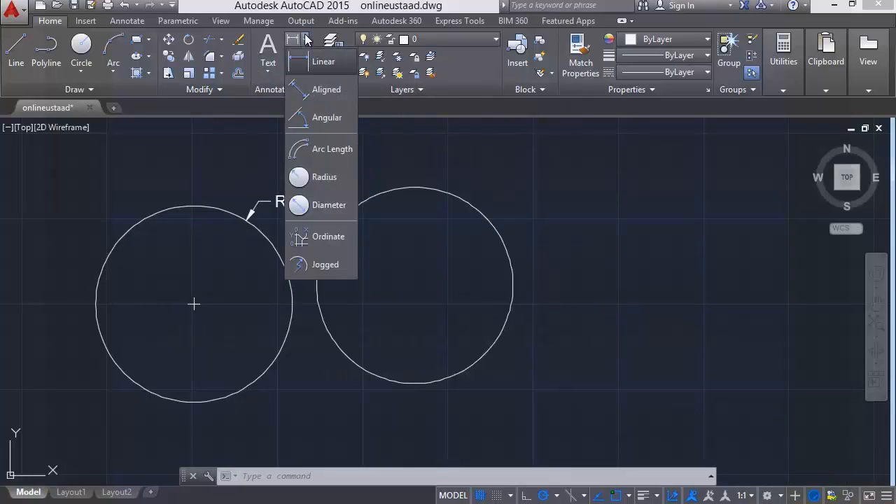
pyautogui.click(310, 210)
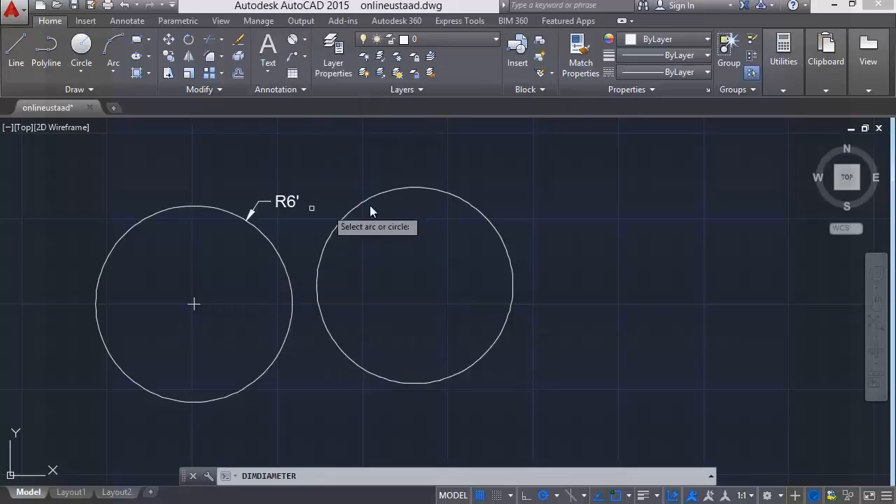
pyautogui.click(381, 196)
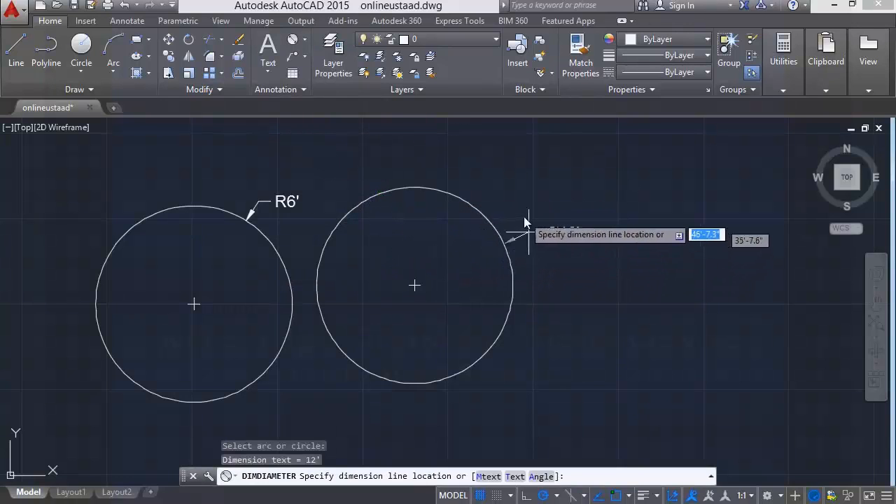
pyautogui.click(492, 200)
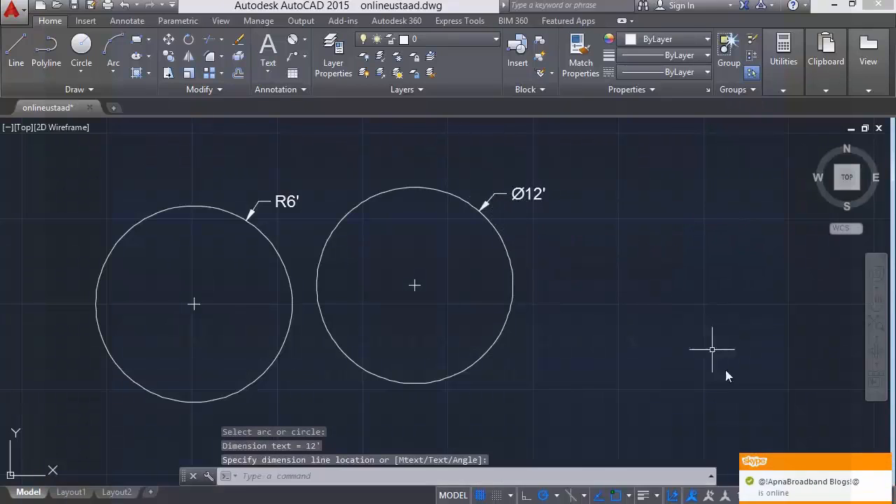
pyautogui.click(883, 464)
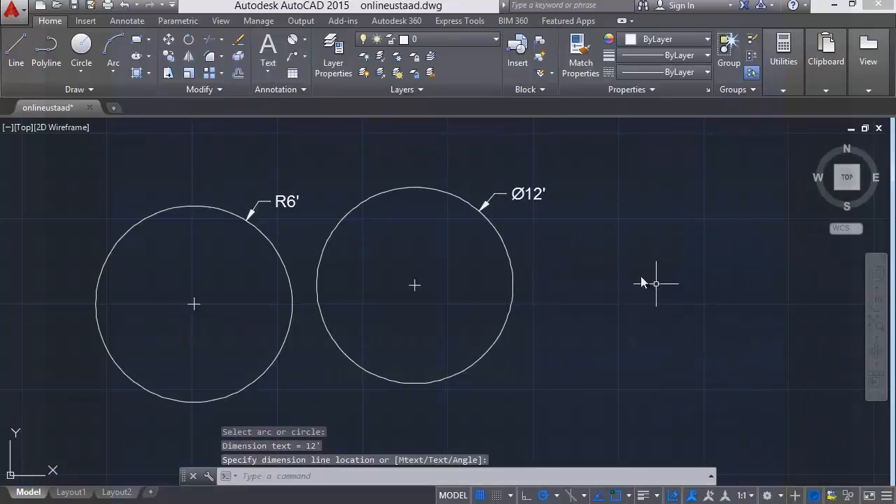
pyautogui.click(523, 194)
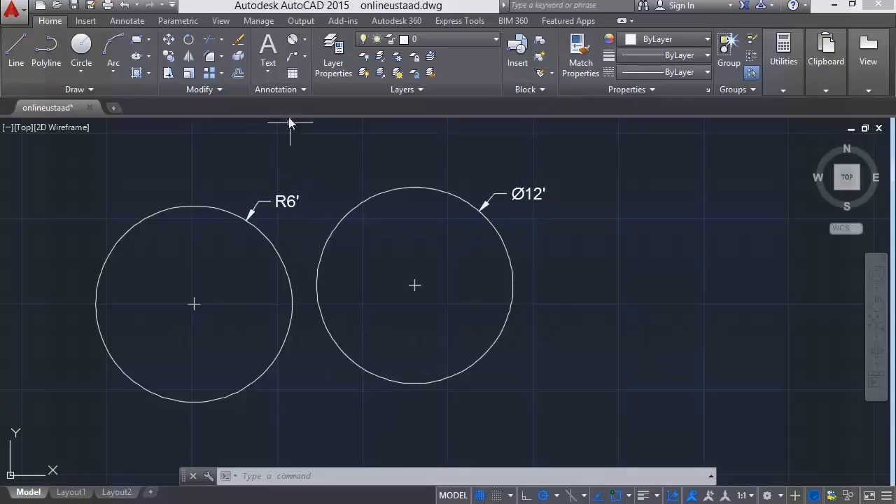
# Step: Add a diameter dimension to the first circle, placing its text outside the circle's upper-left part
pyautogui.click(305, 46)
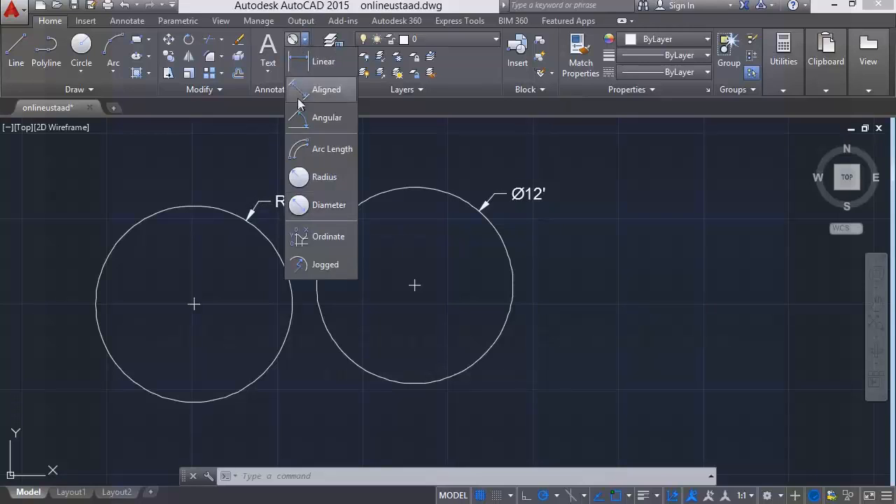
pyautogui.click(321, 204)
pyautogui.click(122, 236)
pyautogui.click(125, 237)
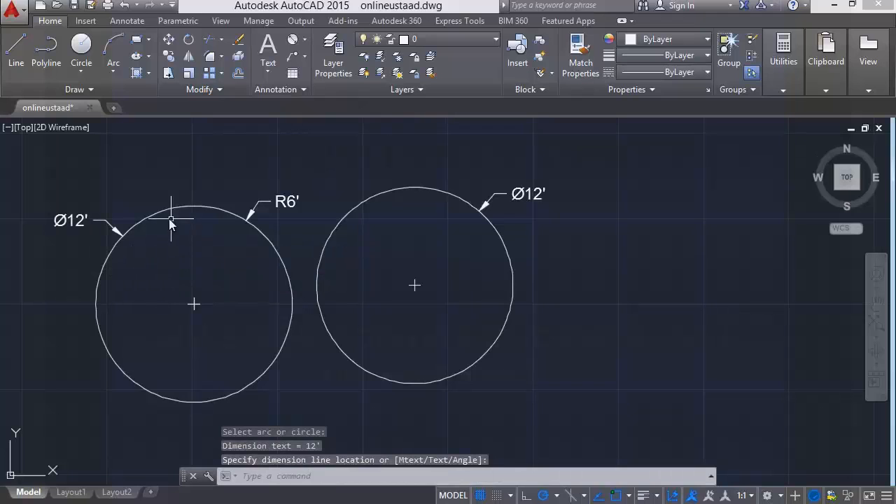
# Step: Add a radius dimension to the second circle, placing its text inside the circle below the centre
pyautogui.click(306, 44)
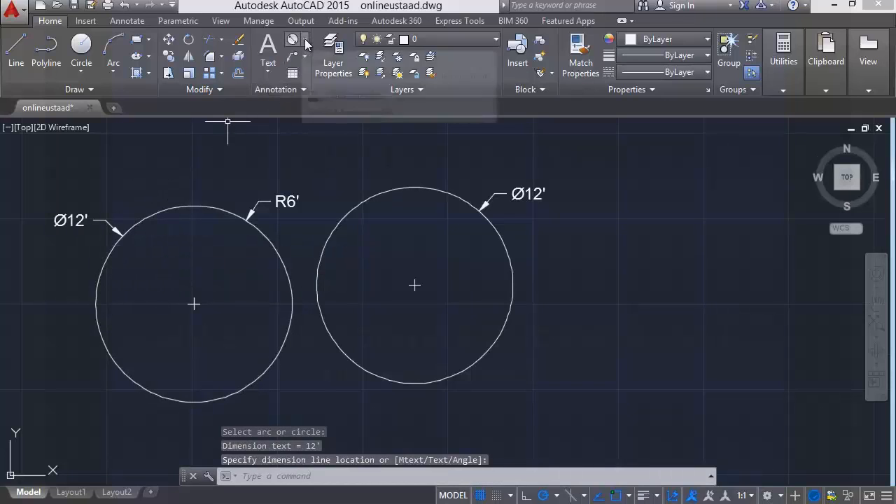
pyautogui.click(306, 44)
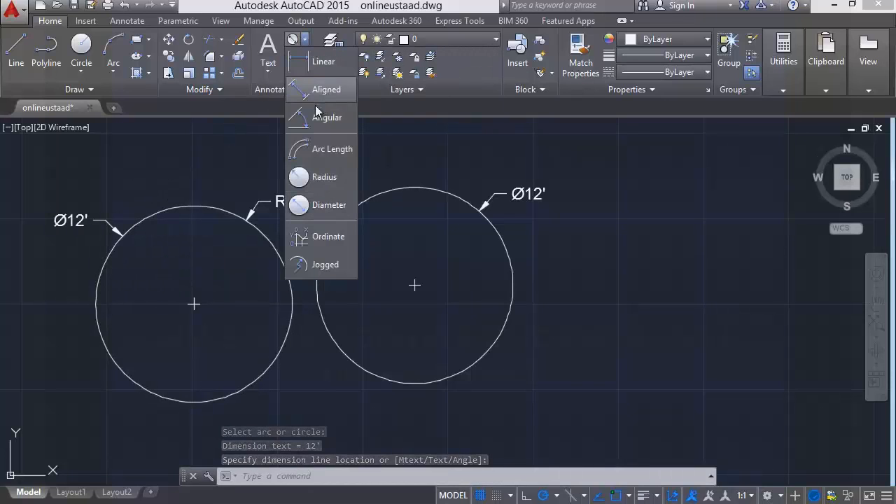
pyautogui.click(312, 178)
pyautogui.click(382, 194)
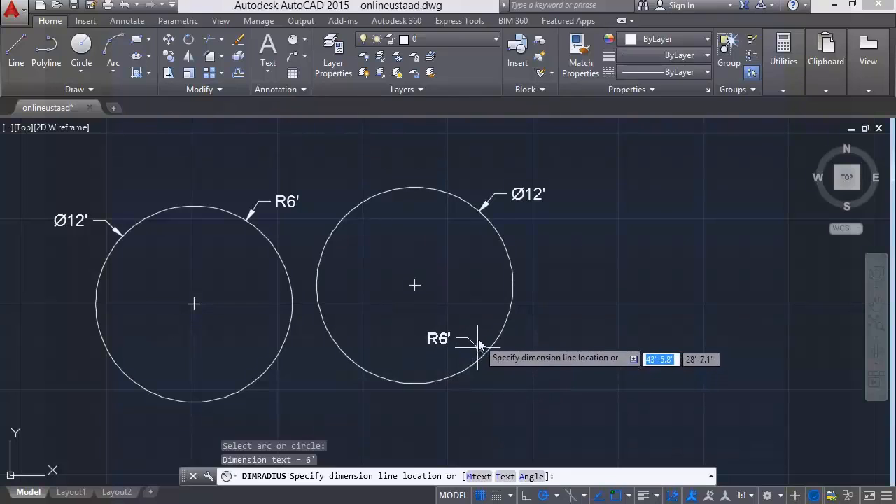
pyautogui.click(455, 341)
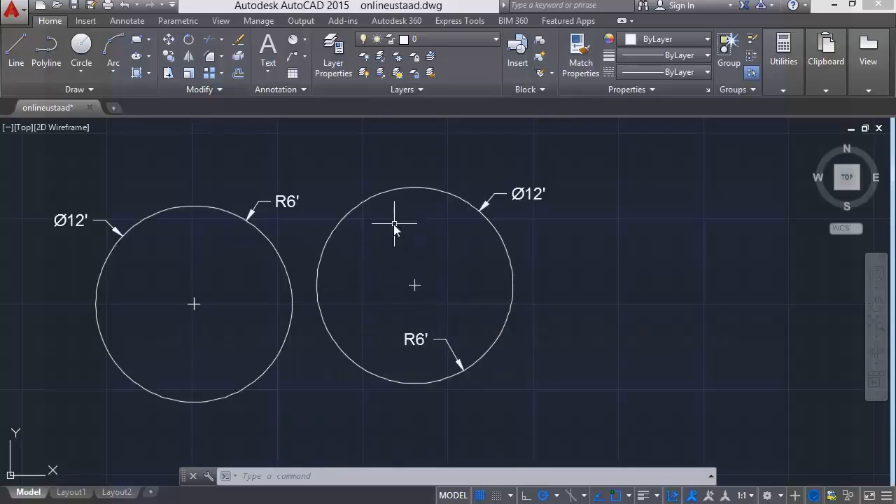
# Step: Draw a third circle by centre and diameter on the right of the second circle, with a 12' diameter
pyautogui.moveTo(402, 249); pyautogui.dragTo(360, 253, button='middle')
pyautogui.scroll(2, 361, 248)
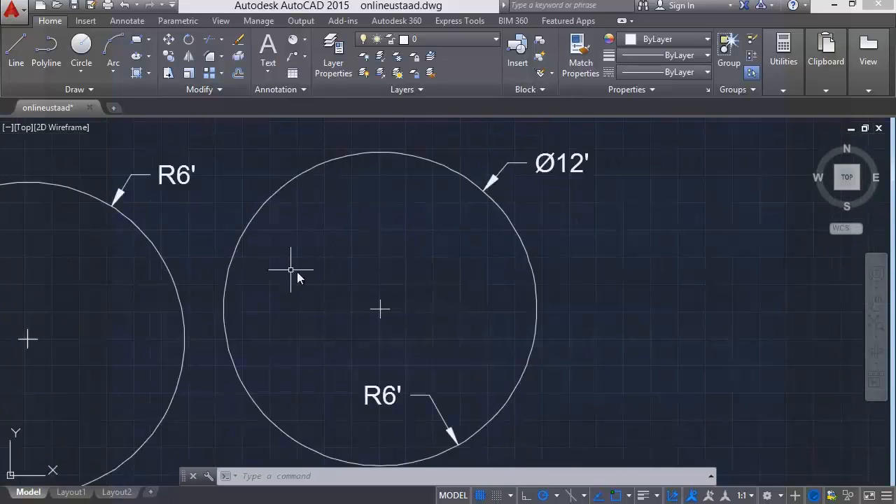
pyautogui.scroll(-2, 334, 245)
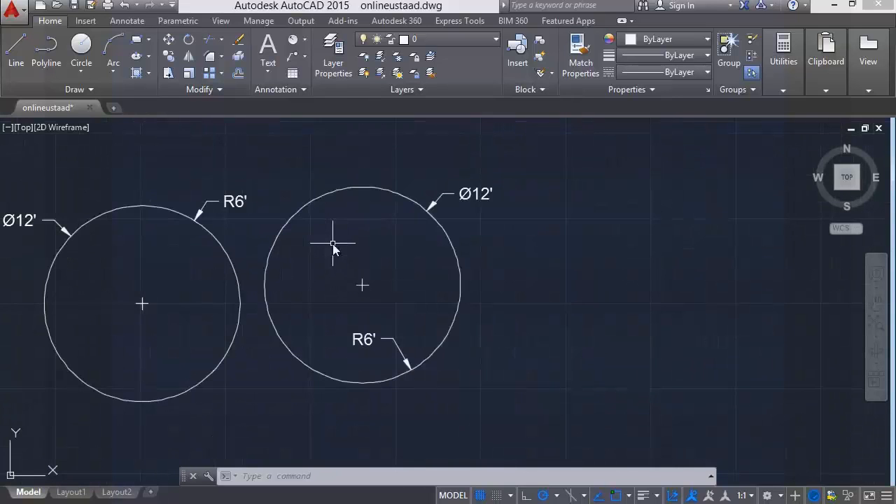
pyautogui.click(81, 69)
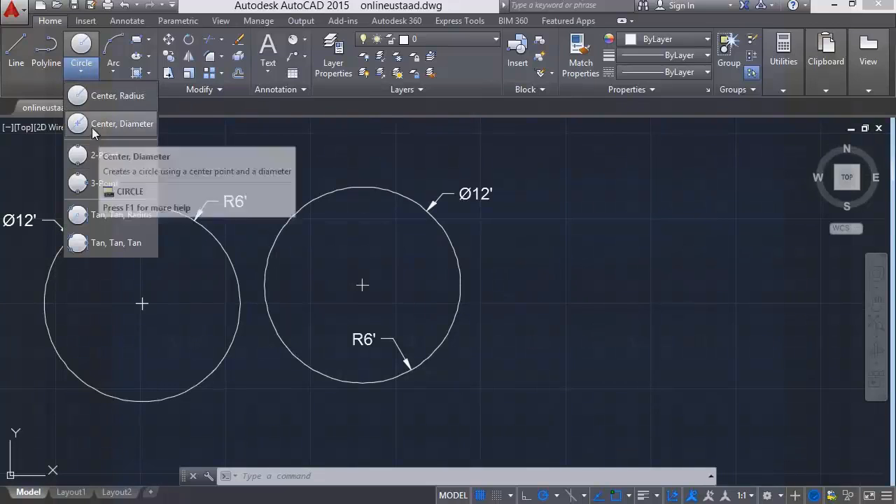
pyautogui.click(92, 127)
pyautogui.click(84, 72)
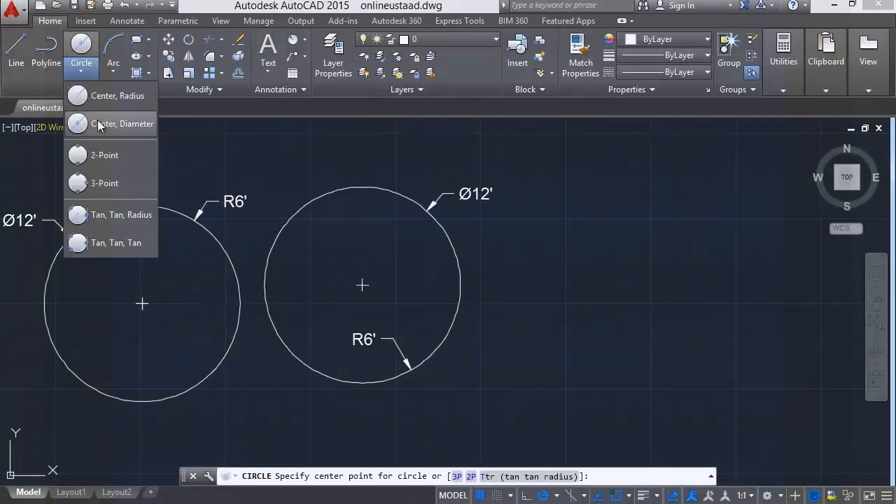
pyautogui.click(100, 126)
pyautogui.moveTo(301, 286); pyautogui.dragTo(63, 288, button='middle')
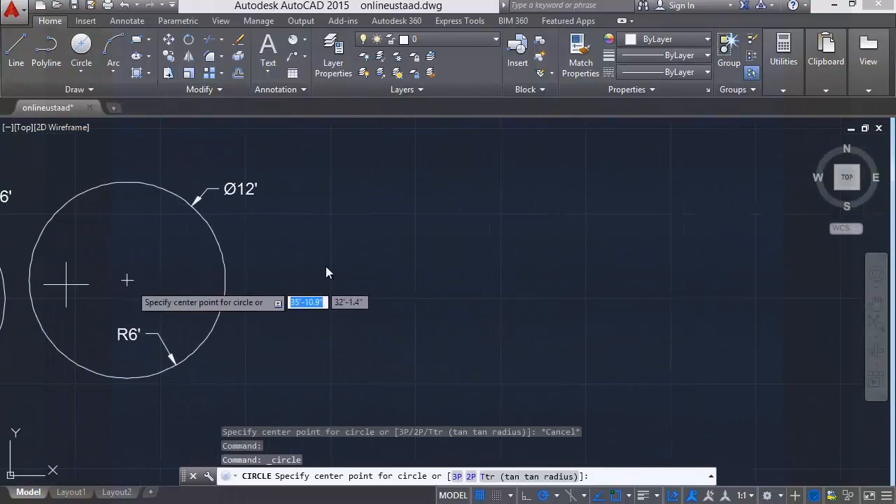
pyautogui.click(365, 237)
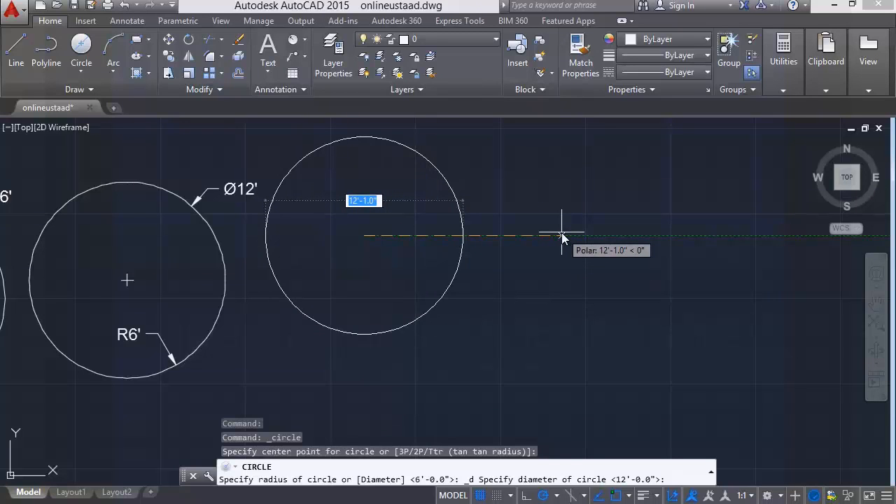
pyautogui.write('1')
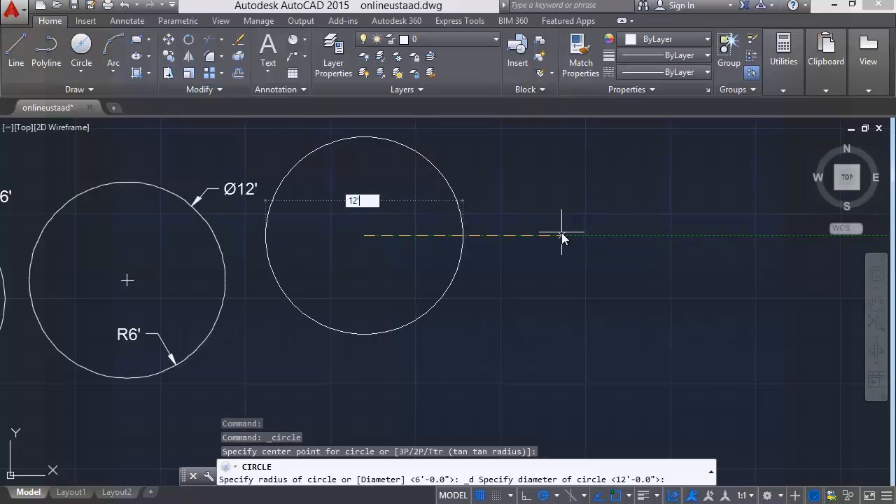
pyautogui.write("2'")
pyautogui.press('Return')
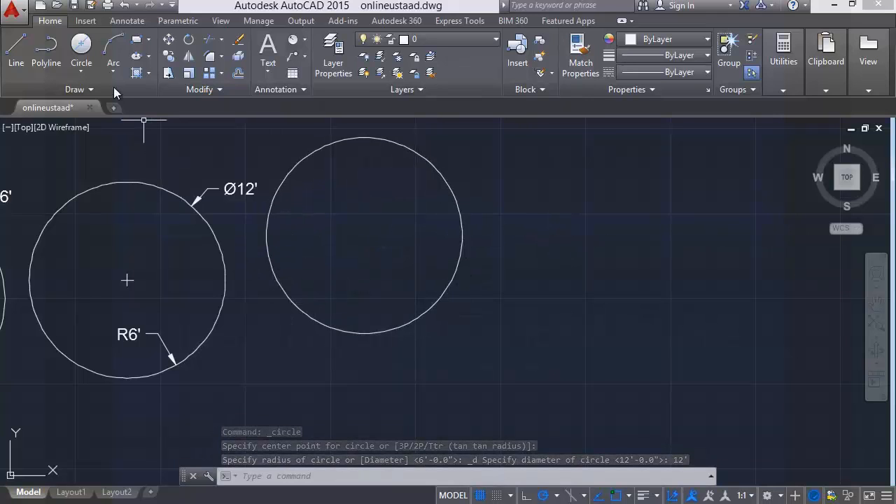
# Step: Draw a circle by centre and radius to the upper right of the third circle, with a 12' radius, and erase it
pyautogui.click(88, 74)
pyautogui.click(87, 100)
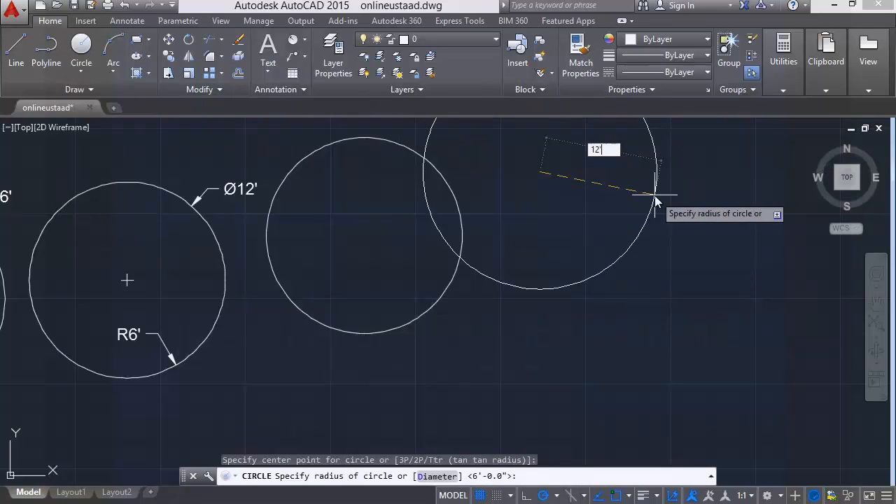
pyautogui.write("12'")
pyautogui.press('Return')
pyautogui.moveTo(655, 194); pyautogui.dragTo(396, 310, button='middle')
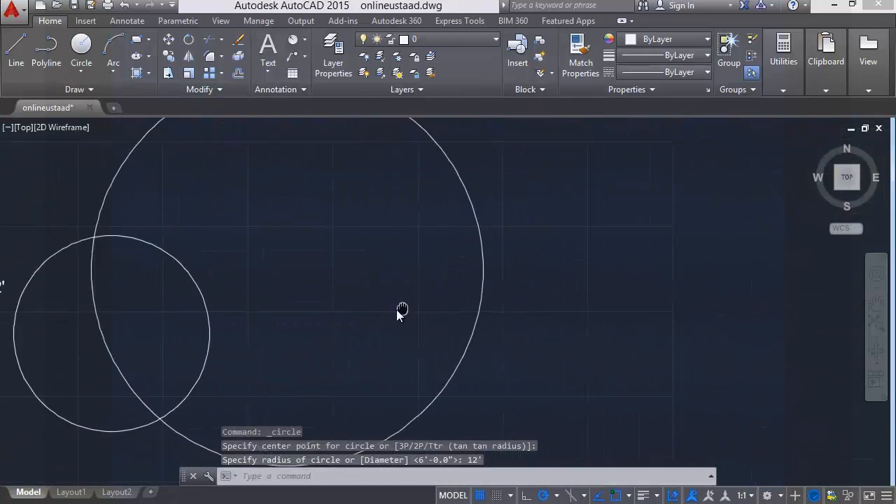
pyautogui.scroll(-2, 396, 310)
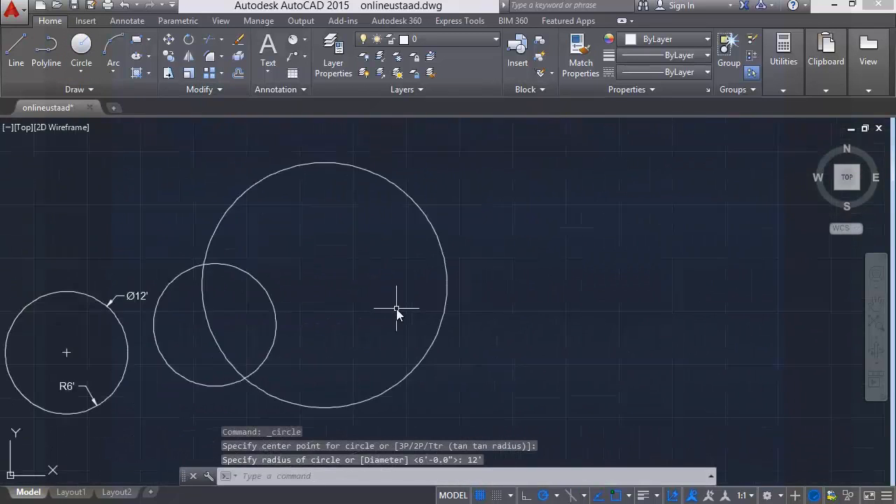
pyautogui.click(448, 286)
pyautogui.press('Delete')
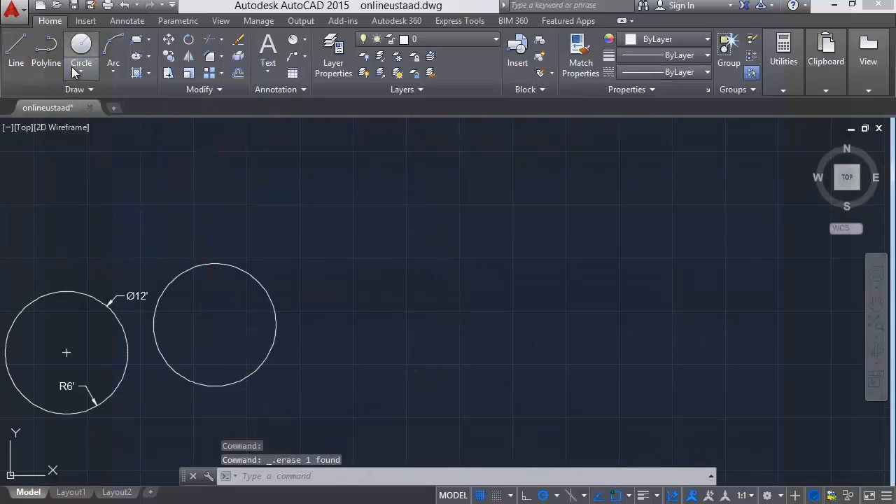
# Step: Draw a single, slightly rising line above the third circle, extending to its right
pyautogui.click(12, 64)
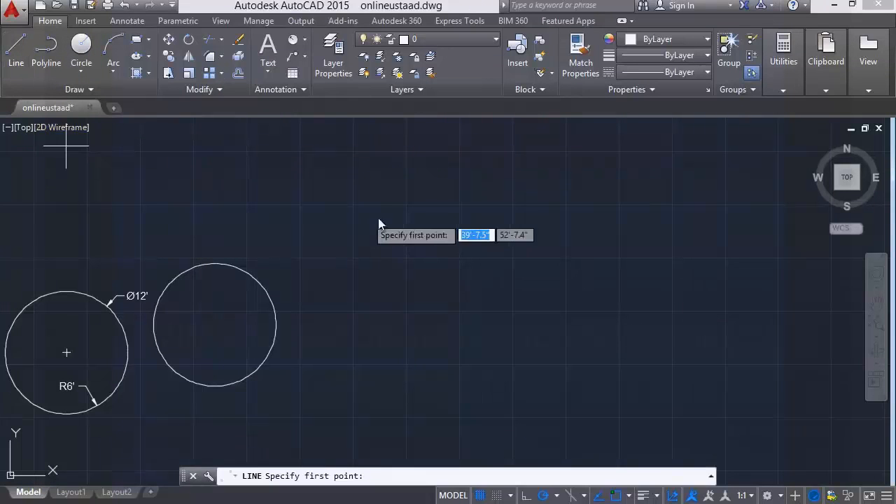
pyautogui.click(271, 205)
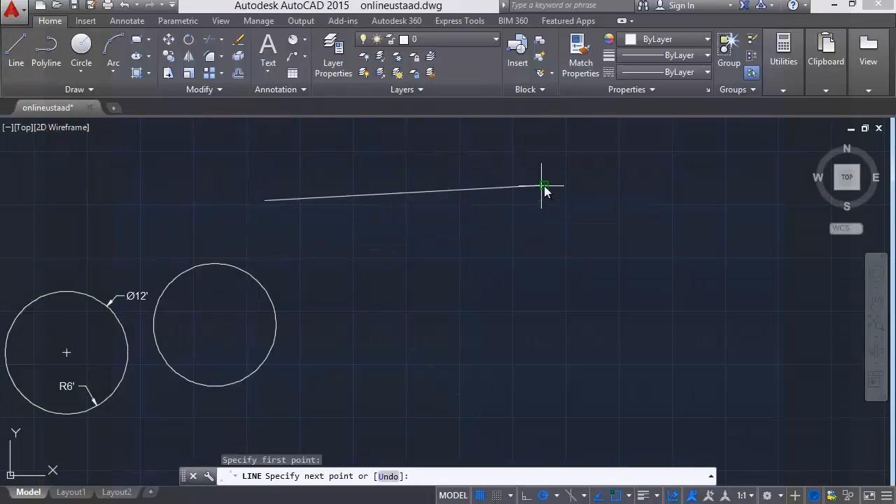
pyautogui.click(545, 186)
pyautogui.press('Escape')
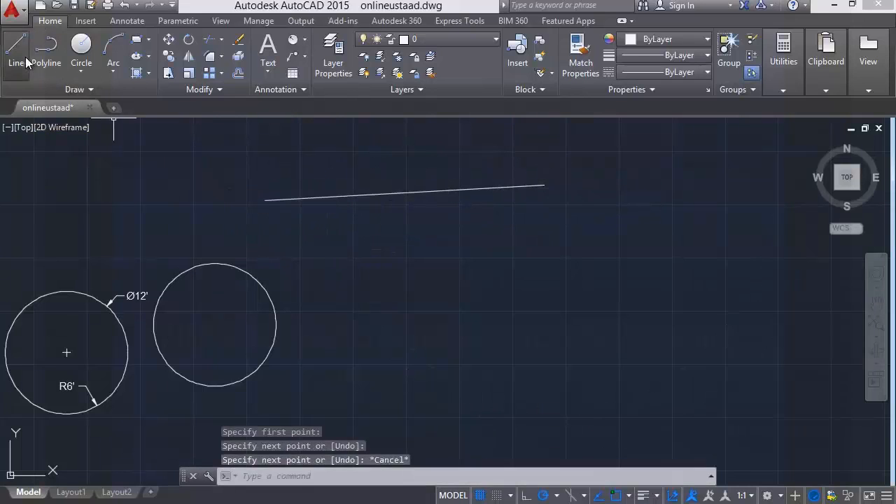
# Step: Draw a second, more steeply rising line below the first one, starting beside the third circle's lower right
pyautogui.click(21, 56)
pyautogui.click(289, 369)
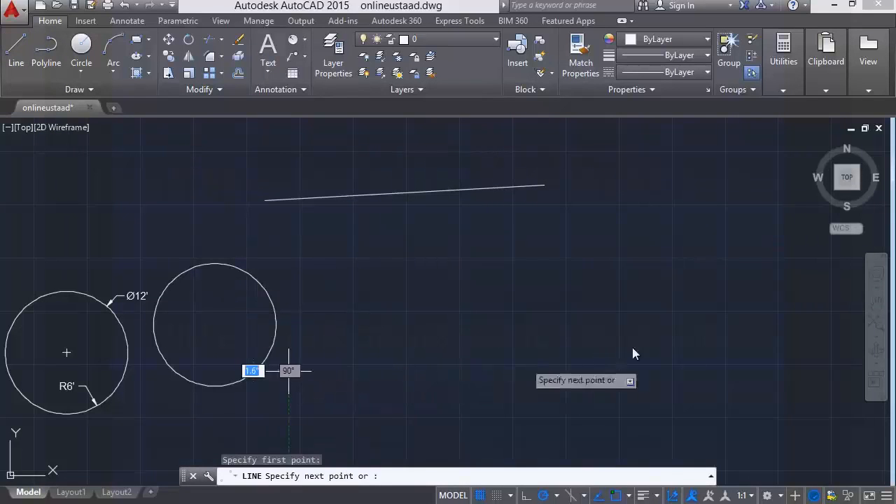
pyautogui.click(673, 308)
pyautogui.press('Escape')
pyautogui.moveTo(416, 394); pyautogui.dragTo(297, 385, button='middle')
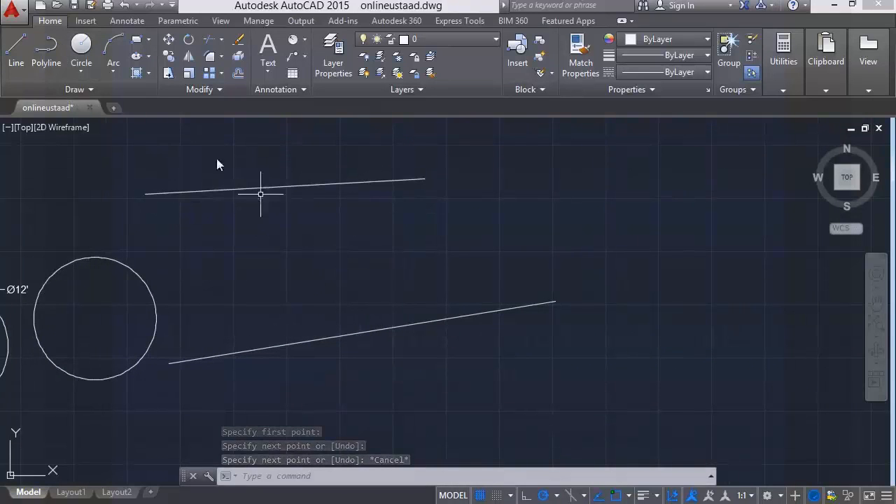
pyautogui.click(81, 46)
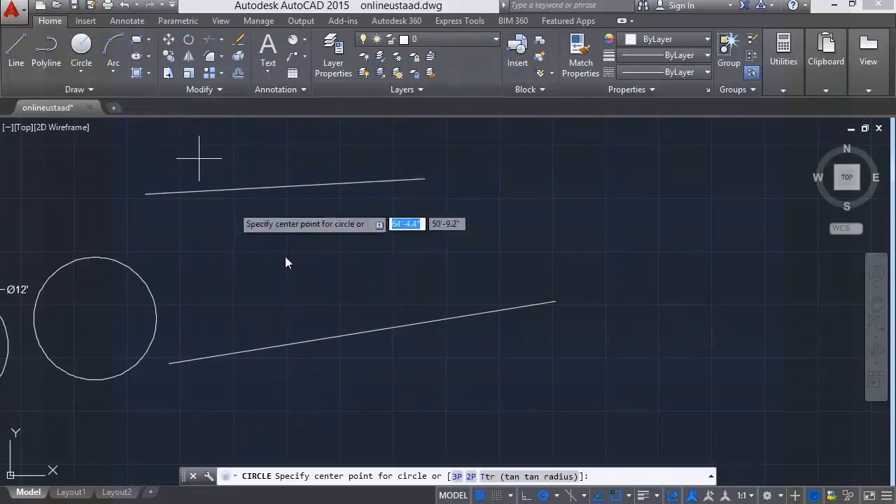
pyautogui.click(328, 261)
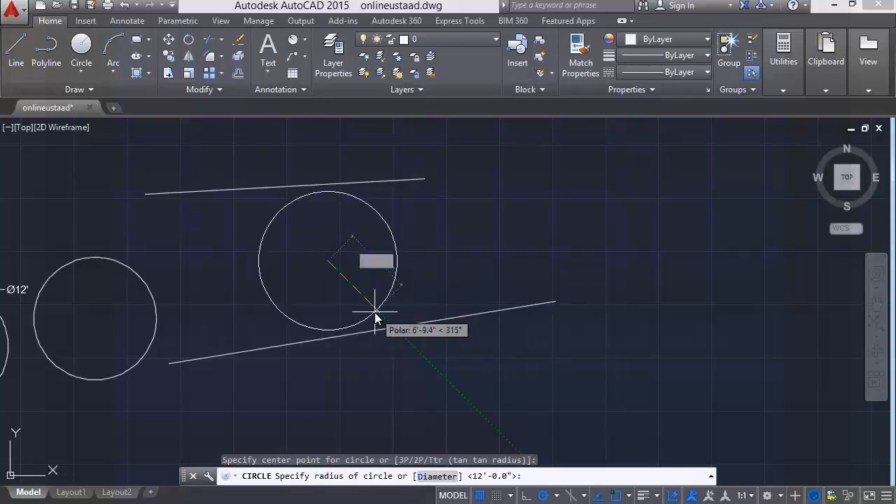
pyautogui.press('Escape')
pyautogui.click(93, 53)
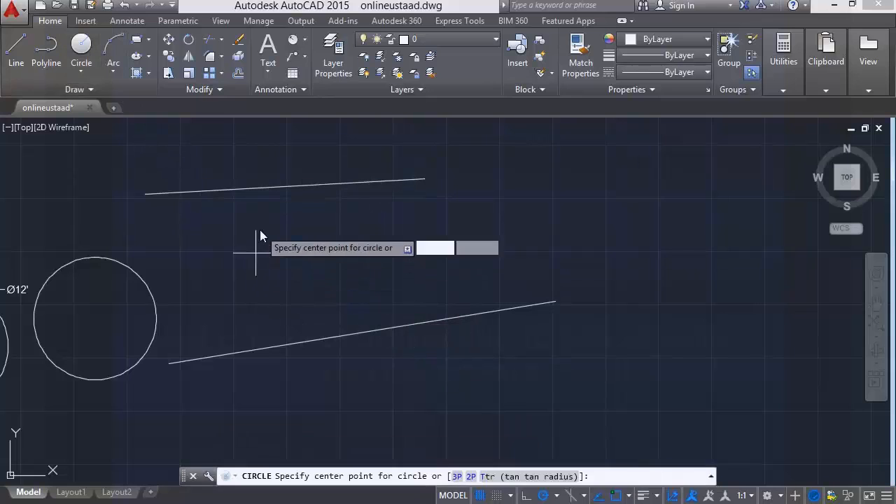
pyautogui.click(262, 252)
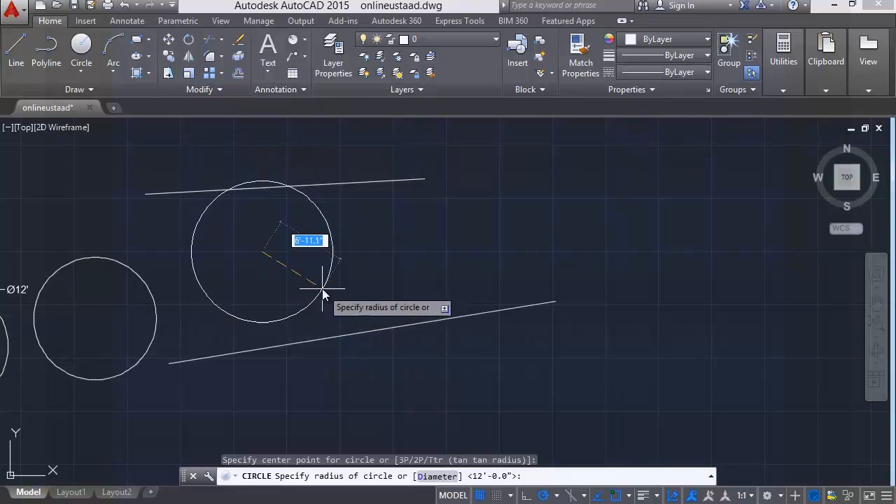
pyautogui.press('Escape')
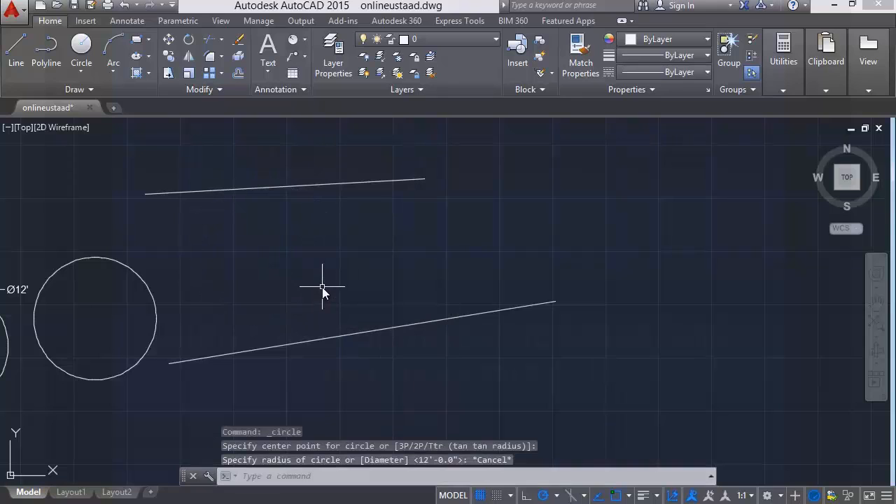
pyautogui.click(81, 47)
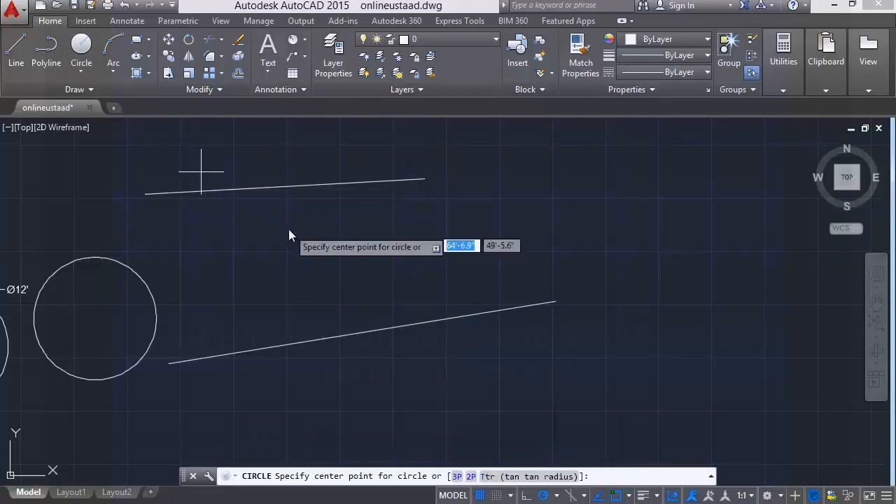
pyautogui.click(353, 256)
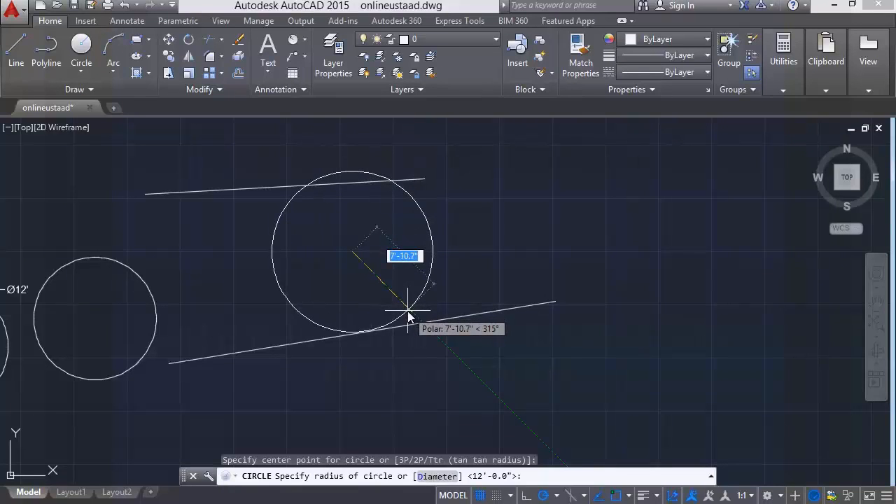
pyautogui.press('Escape')
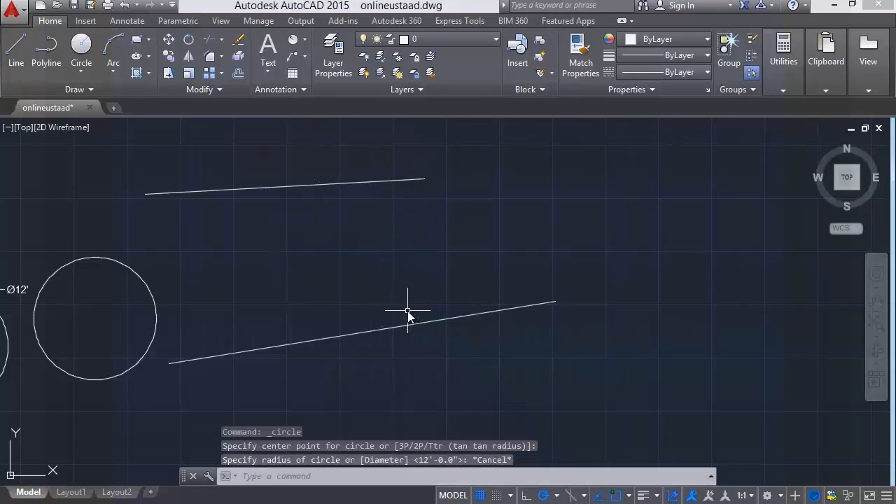
pyautogui.click(74, 76)
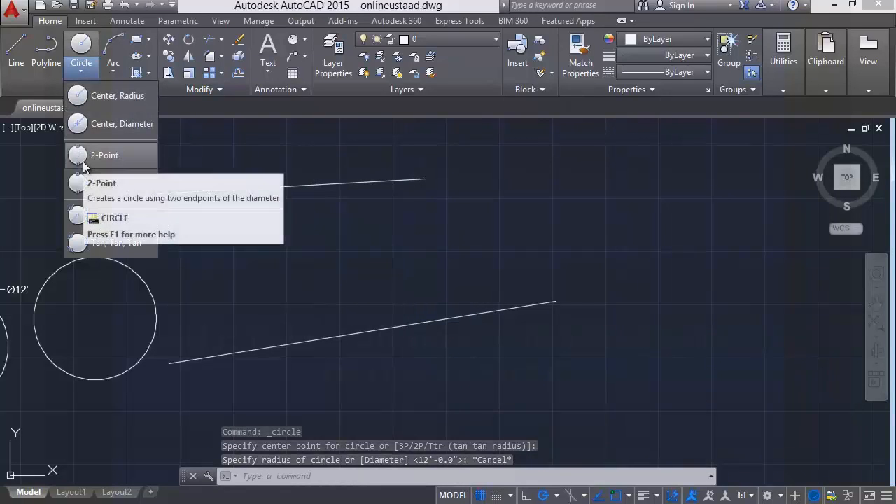
pyautogui.click(84, 158)
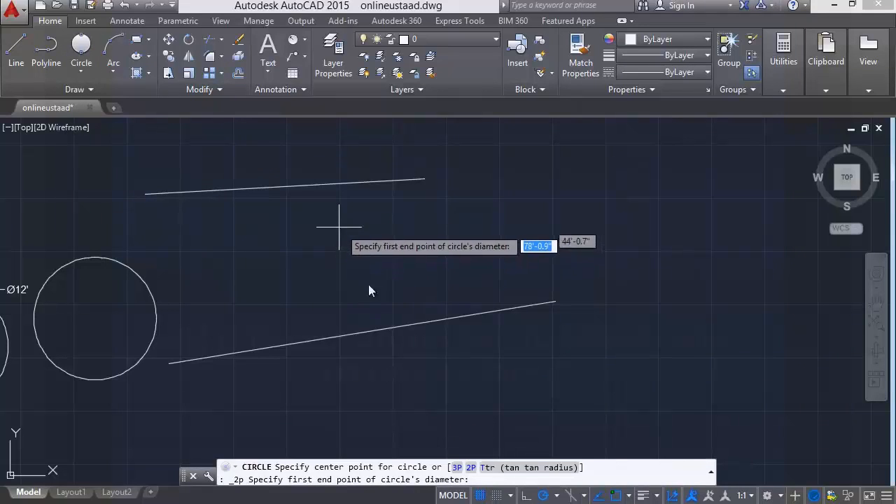
pyautogui.press('Escape')
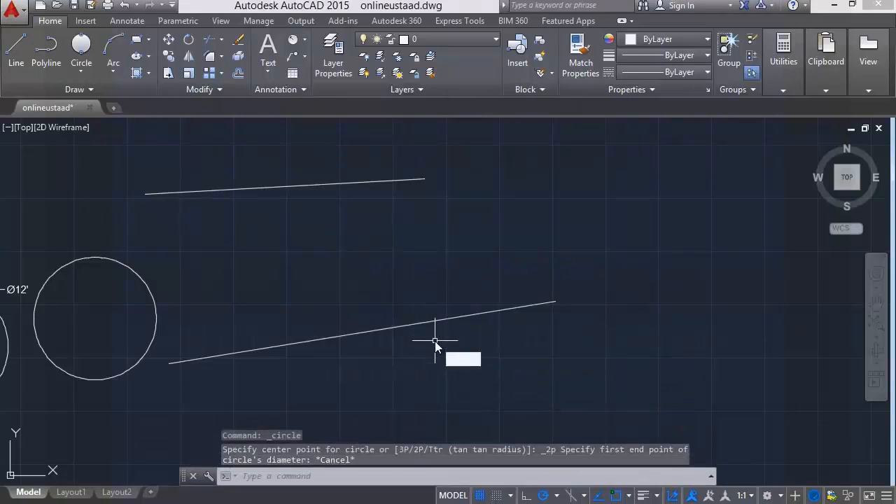
# Step: Draw a two-point circle starting on the upper line and pointing towards the lower line, with a 6' diameter, and erase it
pyautogui.press('Return')
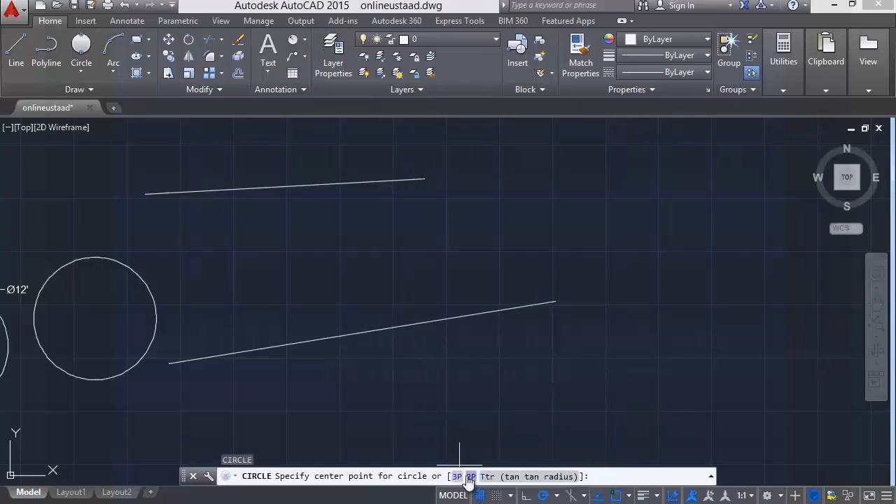
pyautogui.click(469, 474)
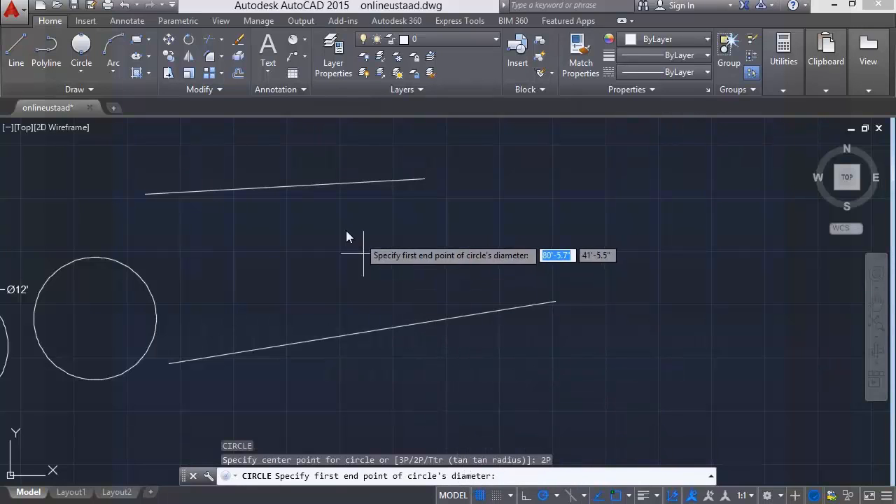
pyautogui.click(348, 184)
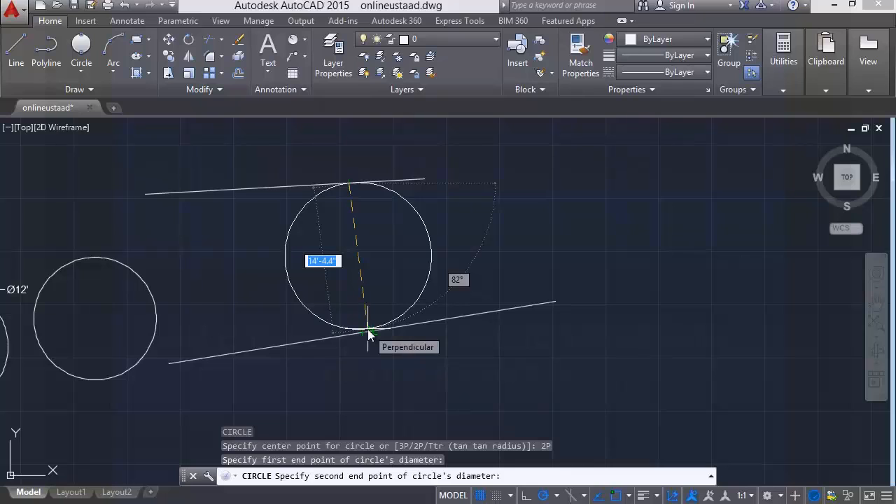
pyautogui.write("6'")
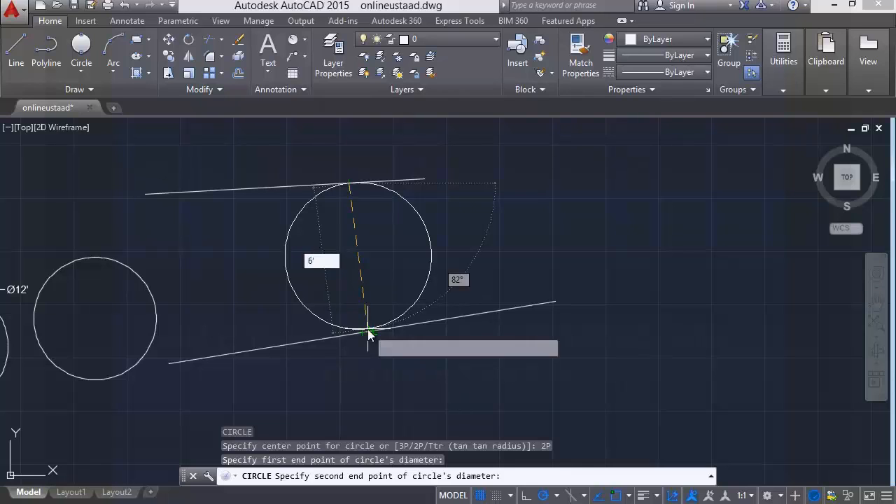
pyautogui.press('Return')
pyautogui.click(344, 243)
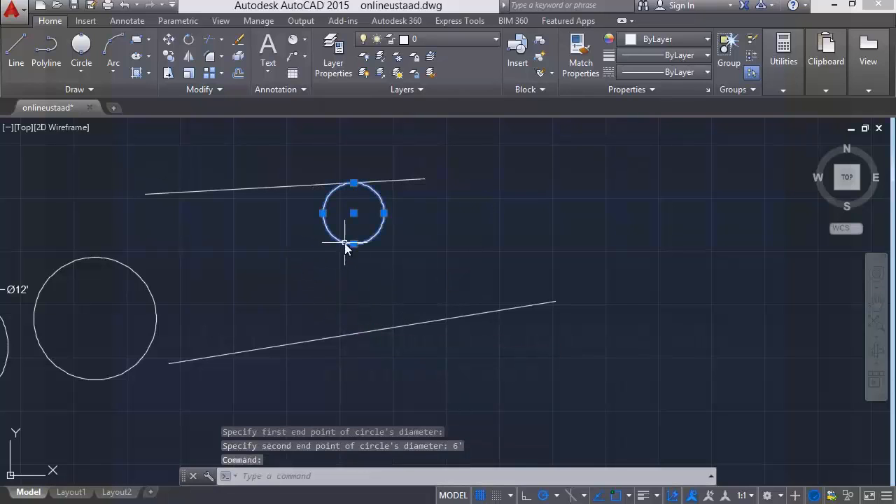
pyautogui.press('Delete')
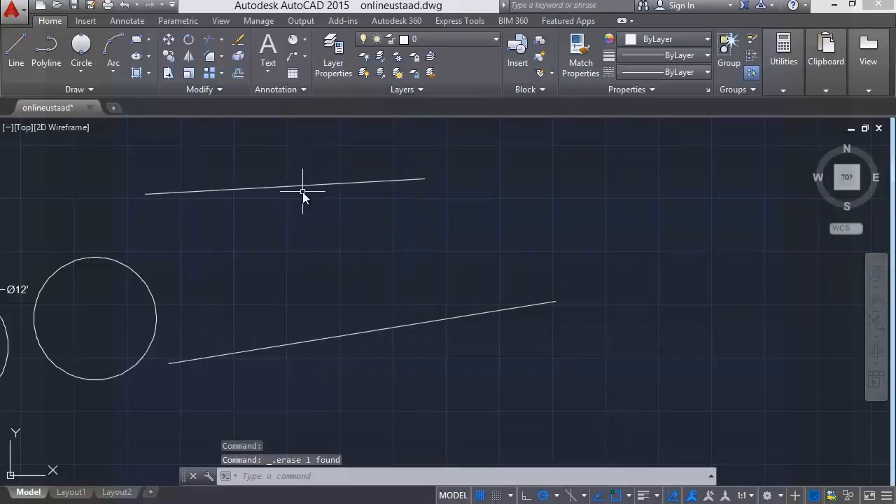
# Step: Draw a two-point circle about 15' in diameter with one diameter endpoint on the upper line and the other on the lower line
pyautogui.click(80, 75)
pyautogui.click(127, 155)
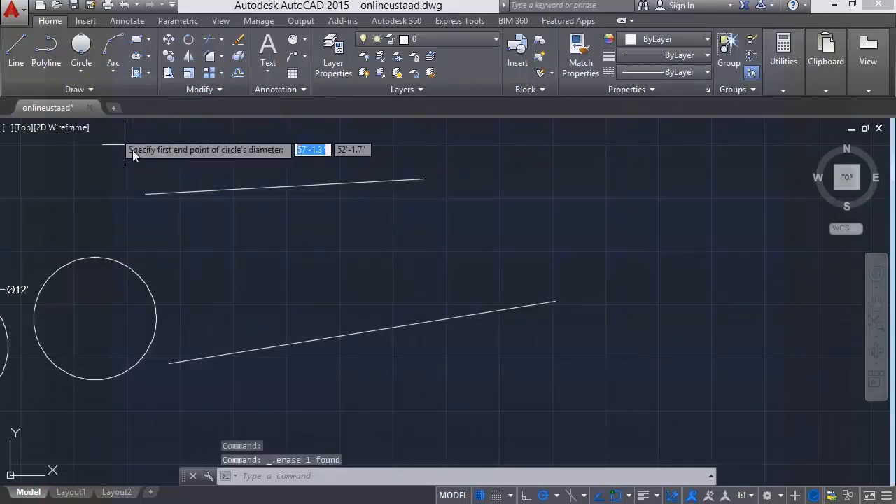
pyautogui.click(308, 186)
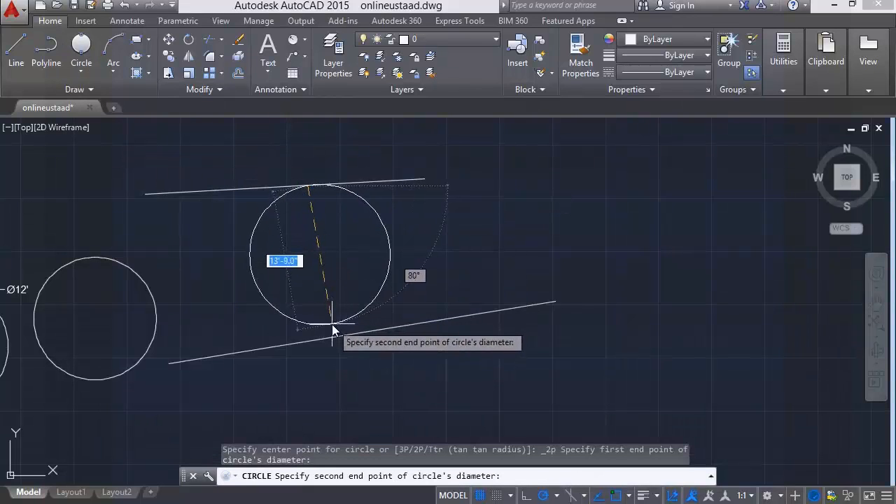
pyautogui.click(333, 336)
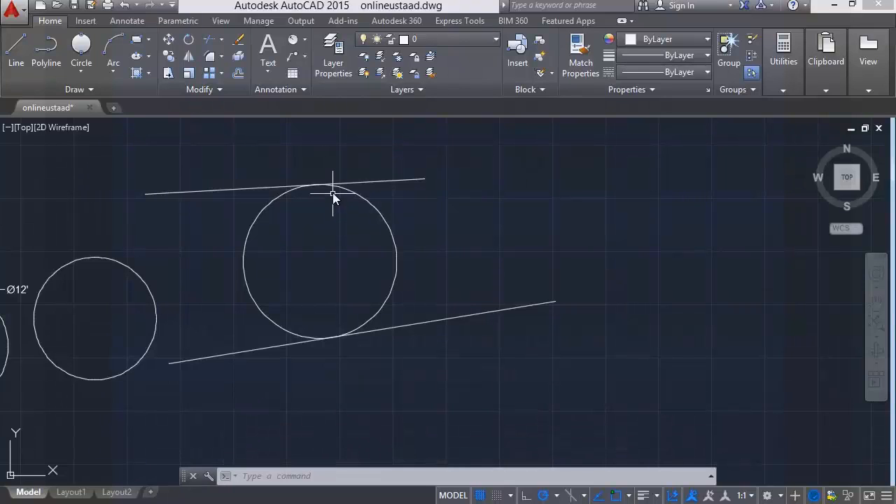
pyautogui.click(427, 163)
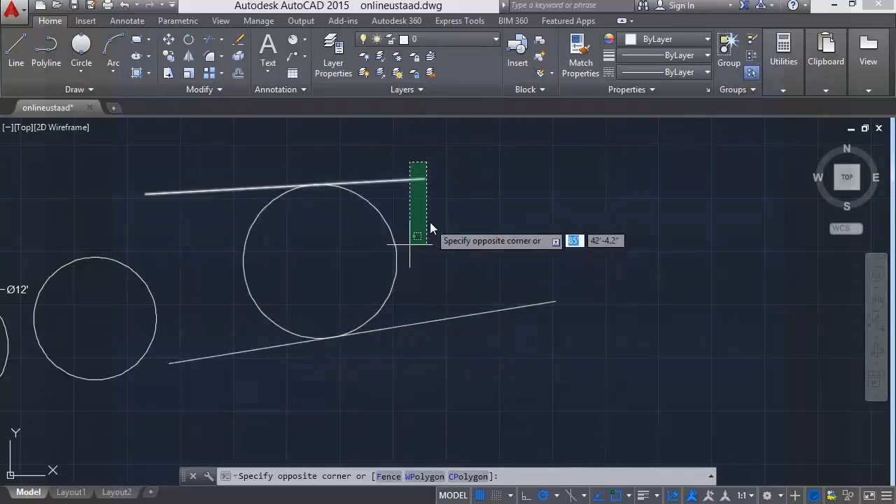
pyautogui.press('Escape')
pyautogui.scroll(-3, 361, 230)
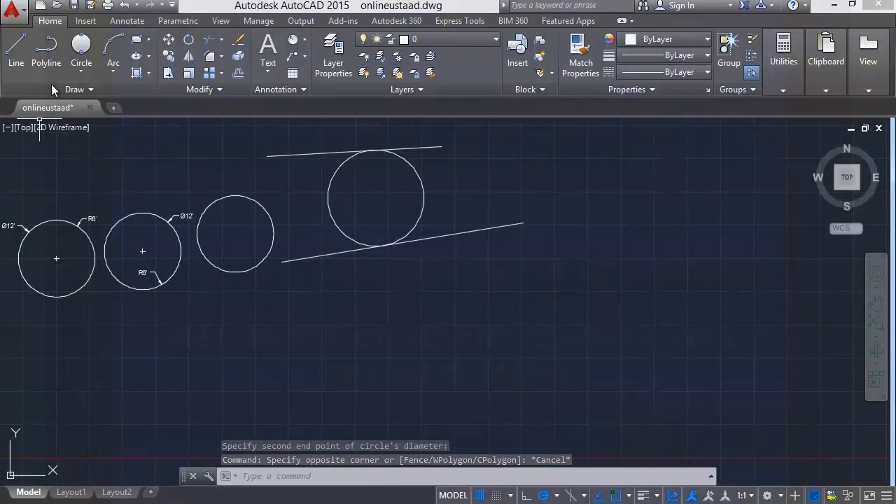
pyautogui.click(15, 49)
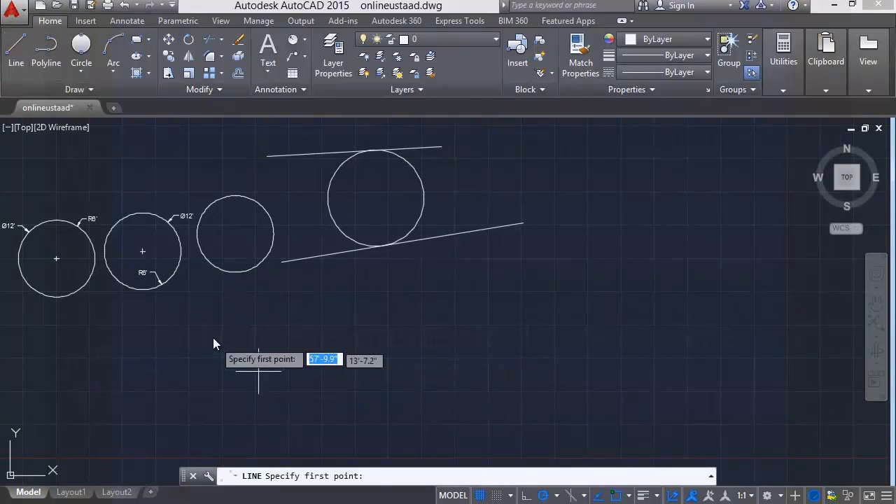
pyautogui.click(212, 358)
pyautogui.press('Escape')
# Step: Draw a small circle by centre and radius, about 2'-4" in radius, in the empty area above and to the right of the two lines
pyautogui.click(81, 71)
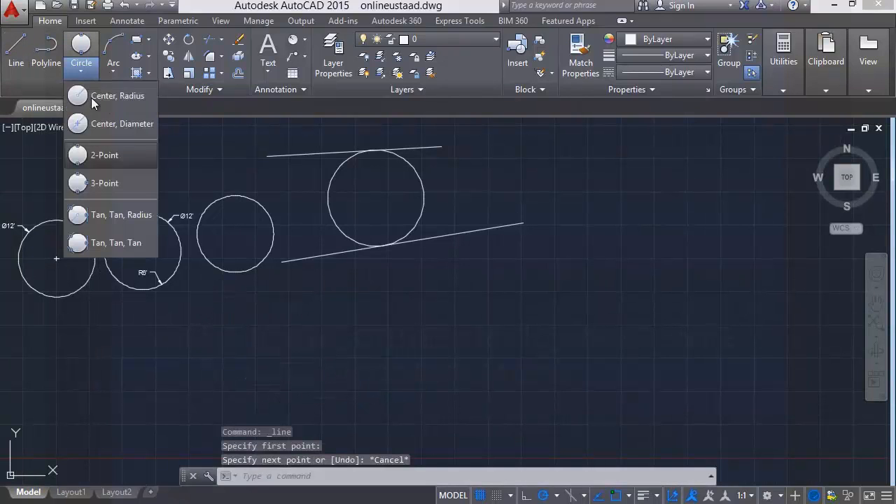
pyautogui.click(95, 101)
pyautogui.moveTo(500, 312)
pyautogui.mouseDown(button='middle')
pyautogui.moveTo(203, 426)
pyautogui.moveTo(210, 407)
pyautogui.mouseUp(button='middle')
pyautogui.click(299, 246)
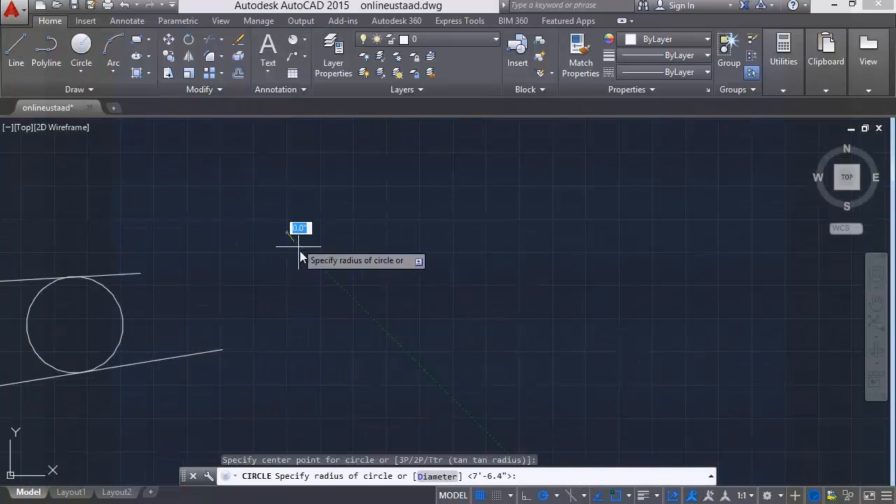
pyautogui.click(295, 246)
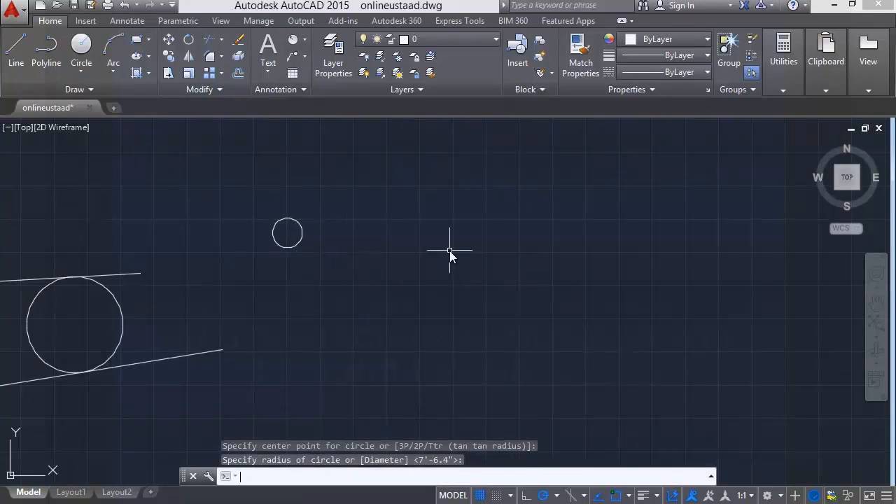
# Step: Draw a second small circle by centre and radius, about 3'-7" in radius, well to the right of the first small one
pyautogui.press('Return')
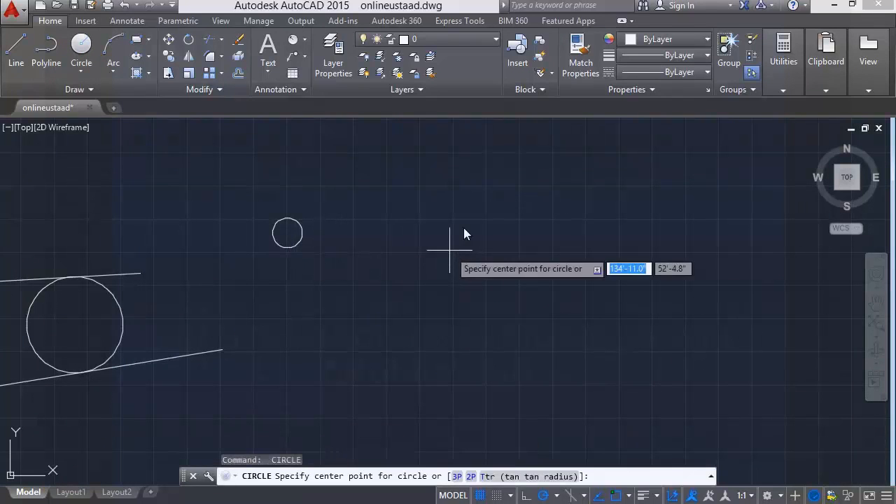
pyautogui.click(578, 208)
pyautogui.click(594, 225)
# Step: Draw a third, slightly larger circle by centre and radius above the other two small circles, so the three form a triangle
pyautogui.moveTo(482, 243); pyautogui.dragTo(474, 357, button='middle')
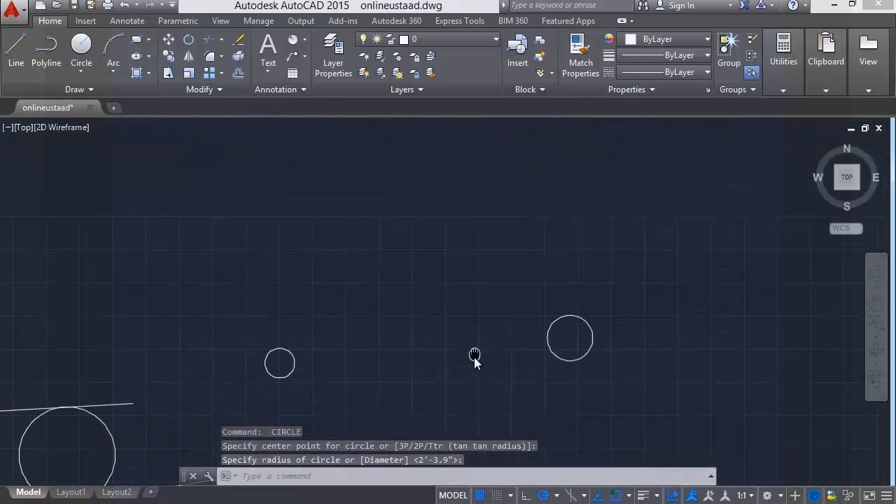
pyautogui.press('Return')
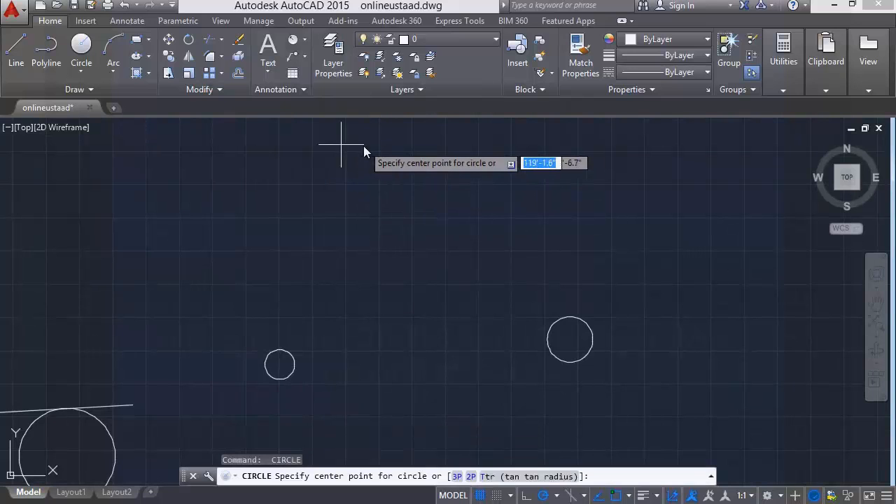
pyautogui.click(367, 161)
pyautogui.click(387, 178)
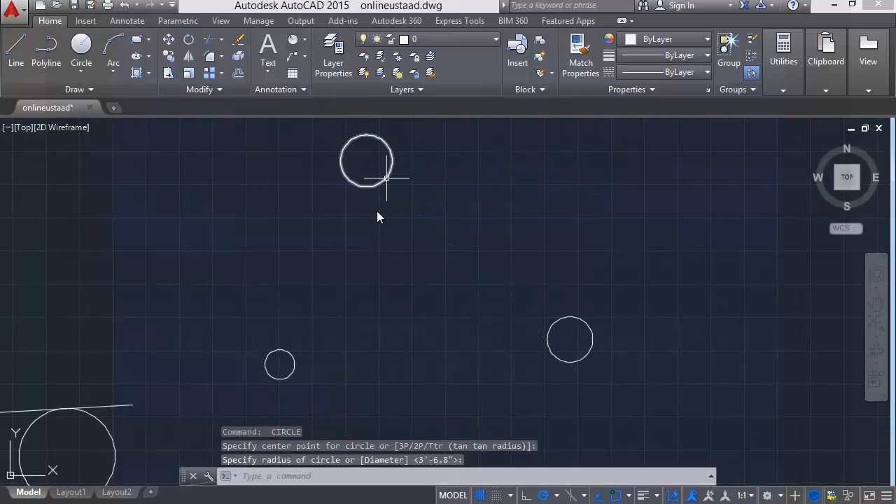
# Step: Try a two-point circle from the right edge of the smallest circle towards the right-hand small circle, and cancel it
pyautogui.moveTo(407, 304); pyautogui.dragTo(289, 304, button='middle')
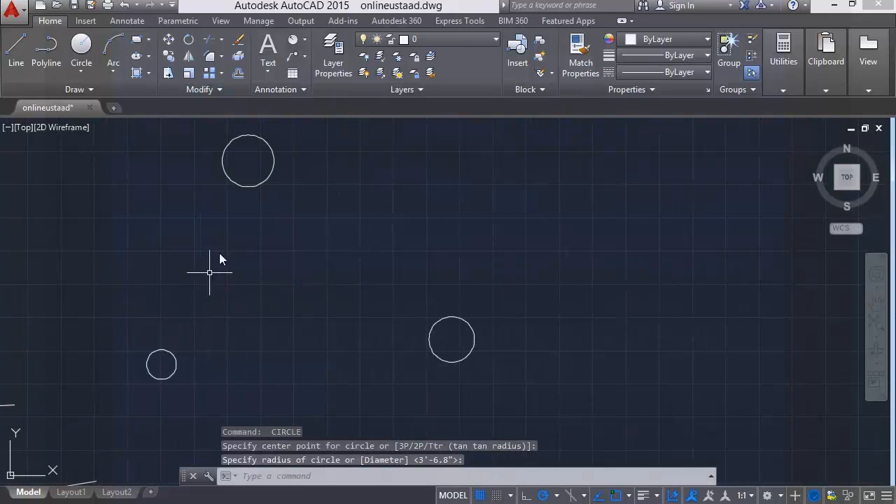
pyautogui.click(82, 70)
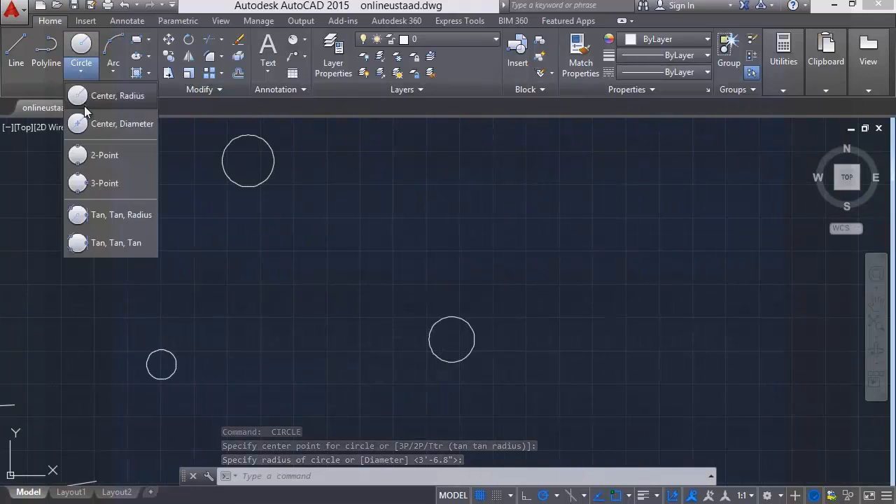
pyautogui.click(96, 154)
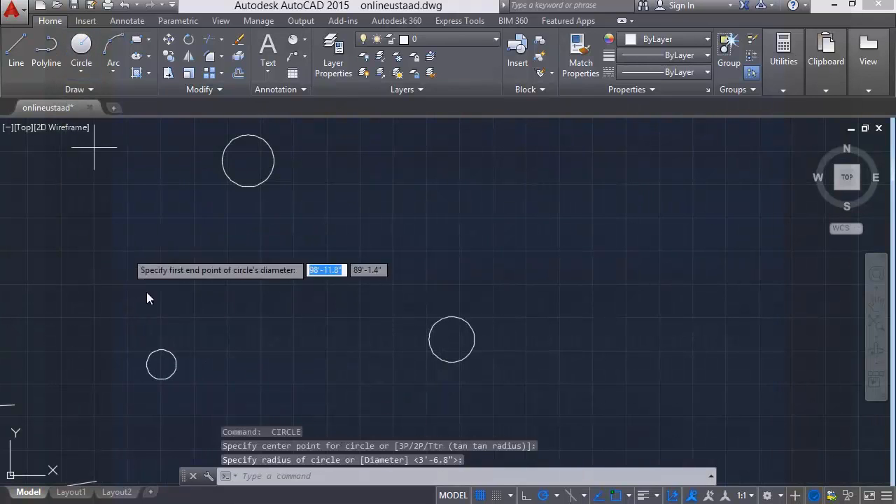
pyautogui.click(176, 364)
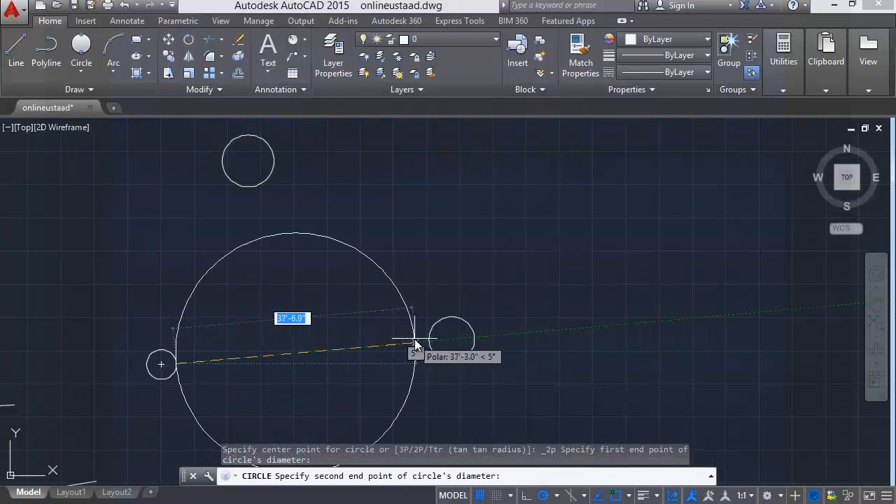
pyautogui.moveTo(428, 343); pyautogui.dragTo(385, 301, button='middle')
pyautogui.press('Escape')
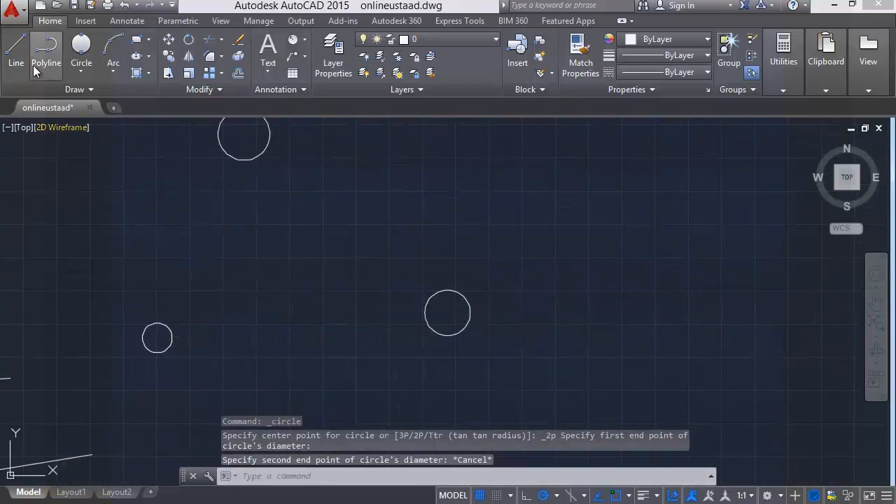
# Step: Try a two-point circle from the underside of the upper small circle towards the smallest circle, and cancel it
pyautogui.click(81, 47)
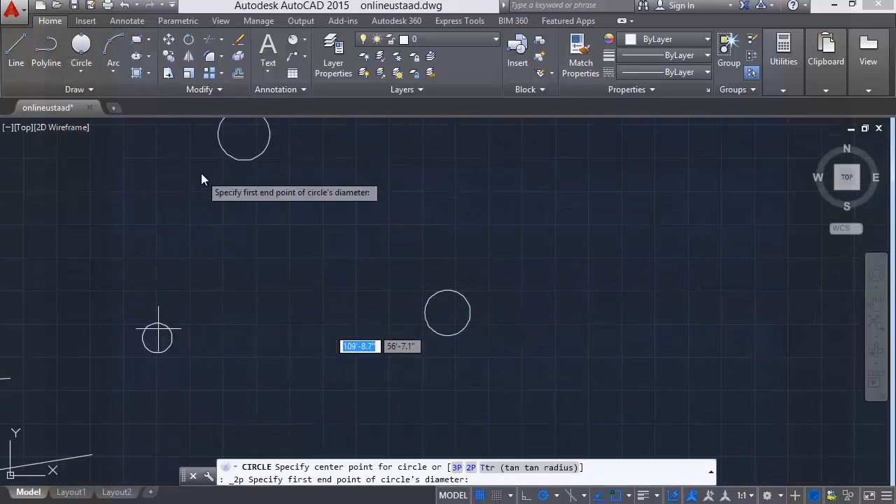
pyautogui.click(248, 161)
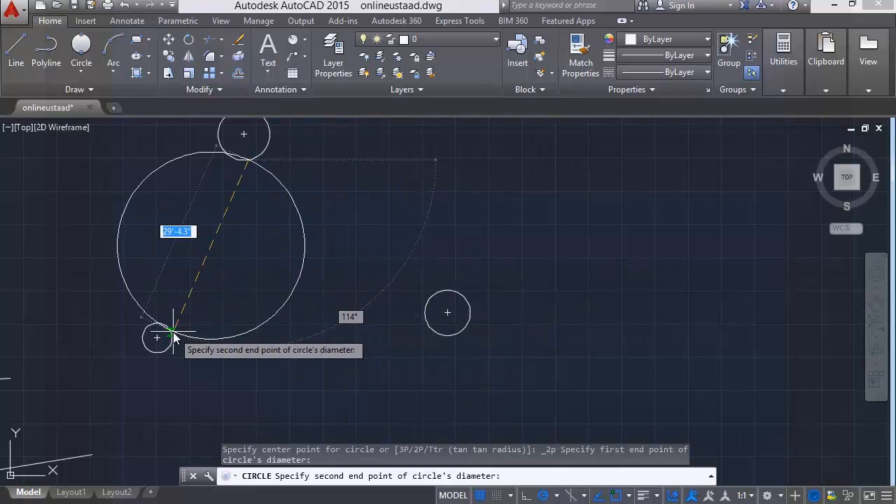
pyautogui.press('Escape')
# Step: Draw a three-point circle about 20'-10" in radius through the facing edges of the upper, lower-left and right-hand small circles
pyautogui.click(81, 67)
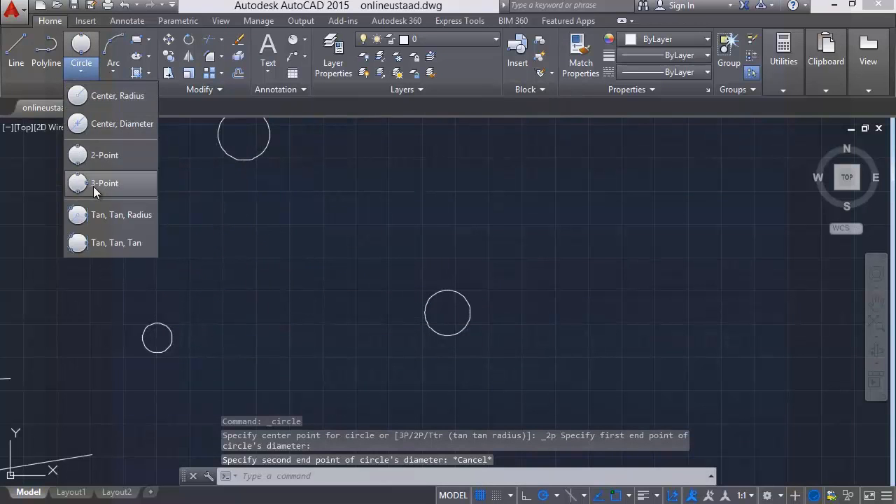
pyautogui.click(93, 186)
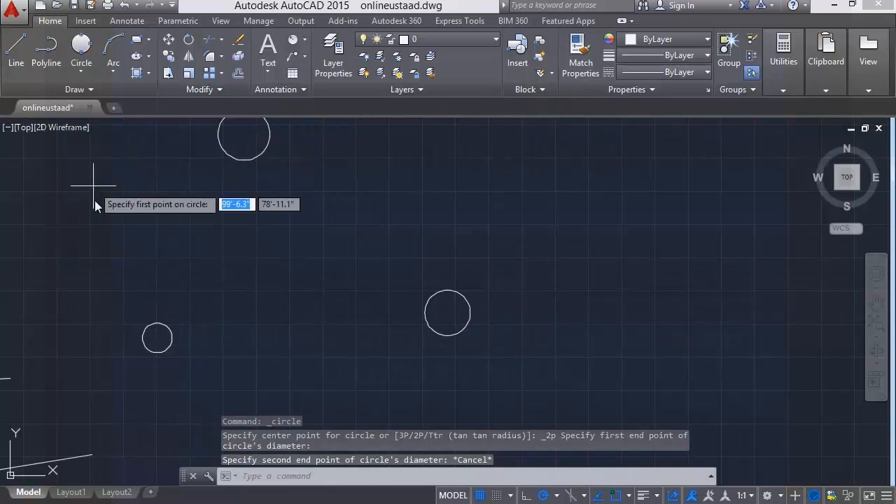
pyautogui.click(243, 163)
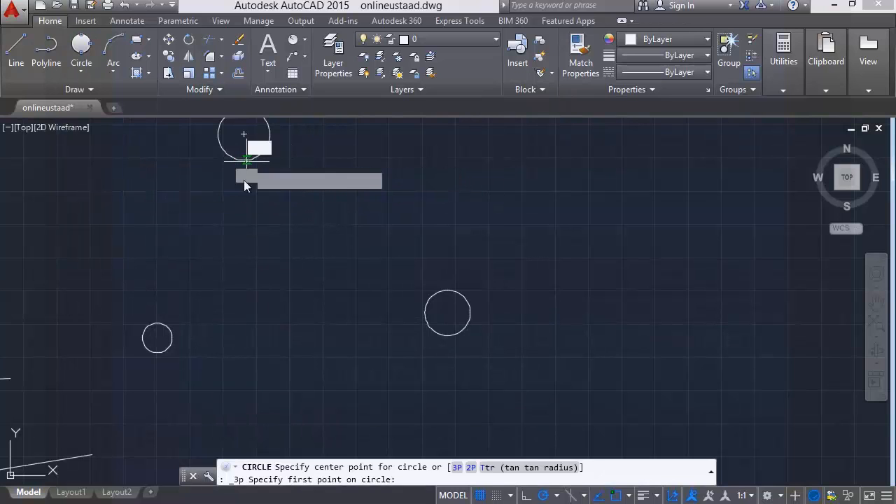
pyautogui.click(169, 328)
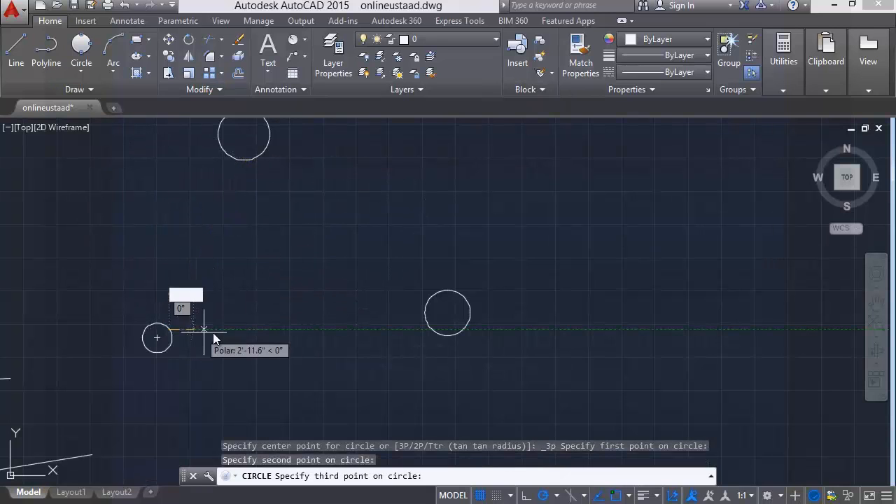
pyautogui.click(426, 308)
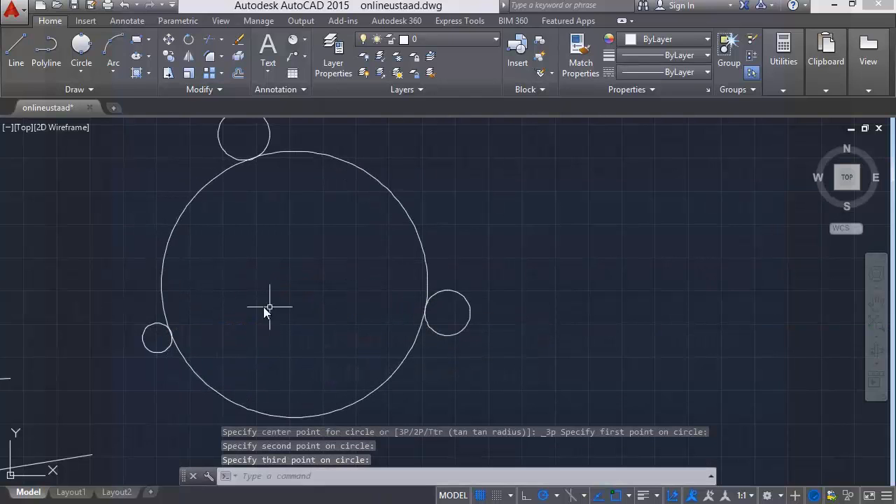
pyautogui.keyDown('shift'); pyautogui.moveTo(219, 300); pyautogui.dragTo(172, 298, button='middle'); pyautogui.keyUp('shift')
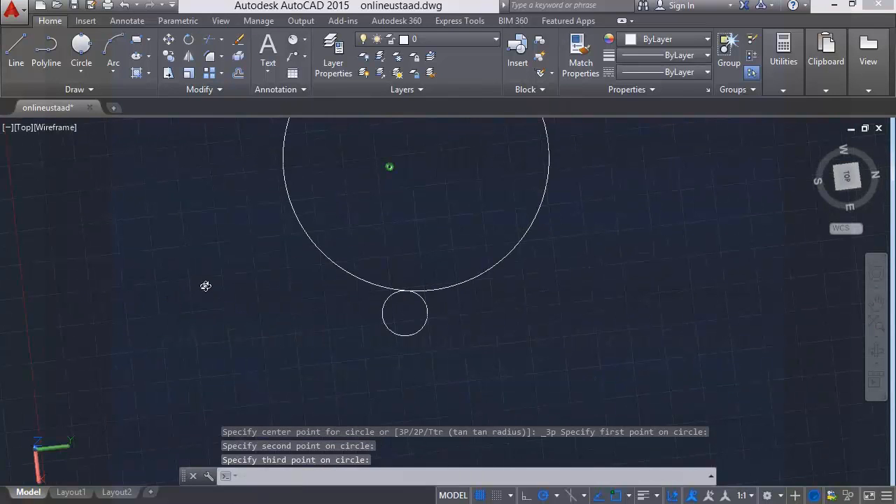
pyautogui.press('Escape')
pyautogui.hotkey('ctrl', 'z')
pyautogui.moveTo(248, 280)
pyautogui.keyDown('shift'); pyautogui.mouseDown(button='middle')
pyautogui.moveTo(202, 278)
pyautogui.moveTo(239, 281)
pyautogui.mouseUp(button='middle'); pyautogui.keyUp('shift')
pyautogui.press('Escape')
pyautogui.hotkey('ctrl', 'z')
pyautogui.scroll(-2, 202, 274)
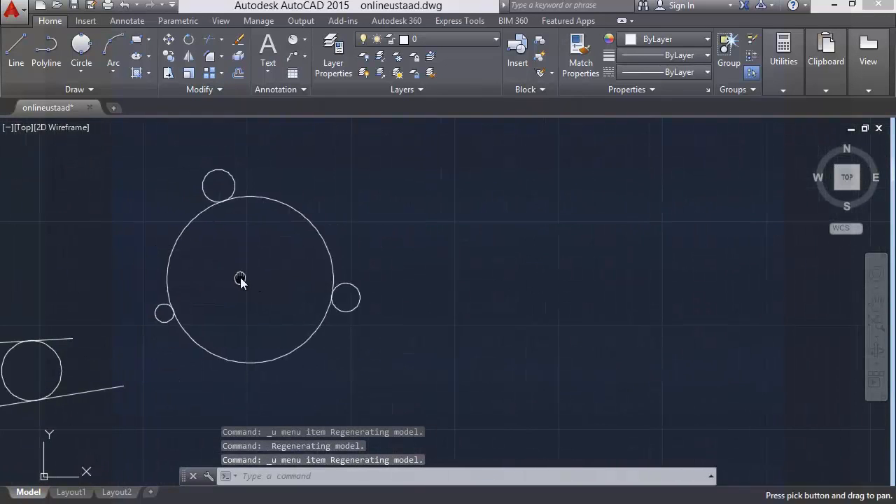
# Step: Erase the large three-point circle between the three small circles
pyautogui.click(82, 72)
pyautogui.click(257, 199)
pyautogui.press('Delete')
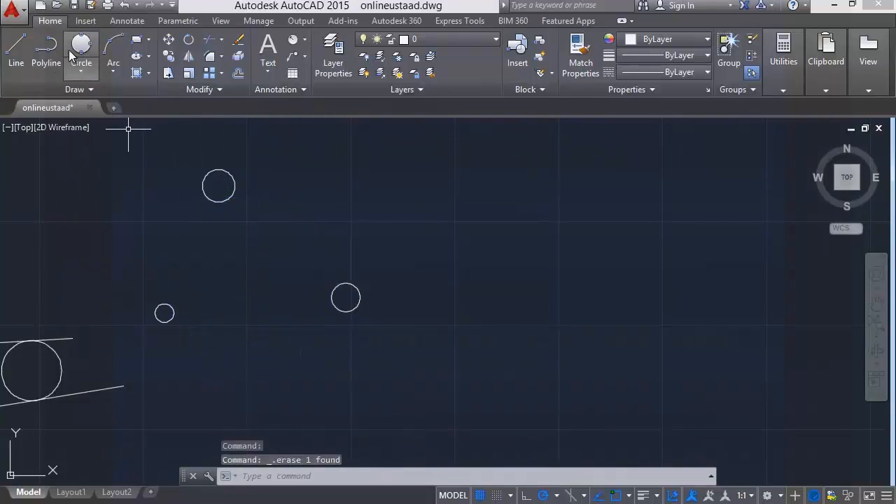
# Step: Try a centre-and-radius circle from a point among the three small circles out to the right-hand one's edge, and cancel it
pyautogui.click(77, 47)
pyautogui.click(82, 71)
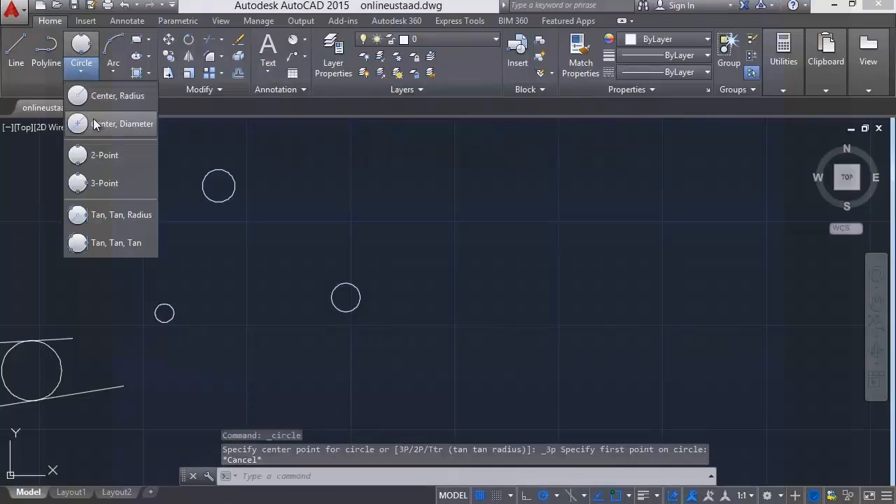
pyautogui.click(82, 71)
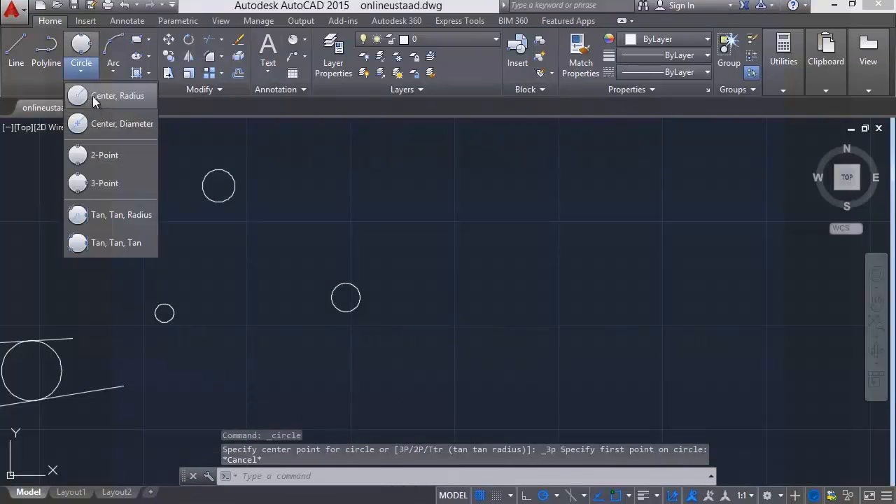
pyautogui.click(93, 96)
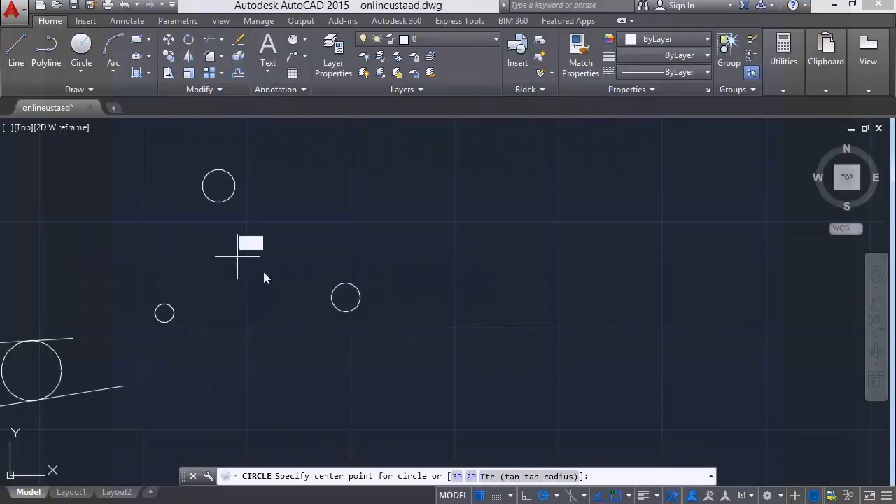
pyautogui.click(237, 257)
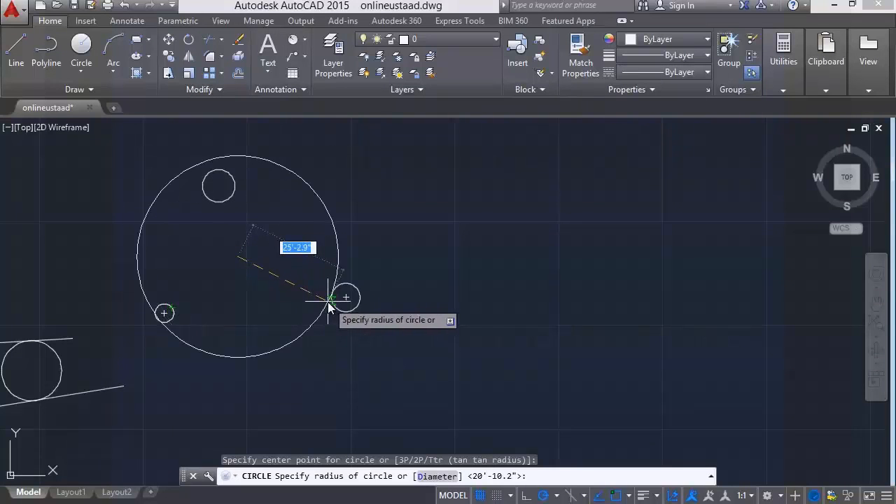
pyautogui.press('Escape')
# Step: Draw a two-point circle between the facing edges of the upper and right-hand small circles, and erase it
pyautogui.click(93, 73)
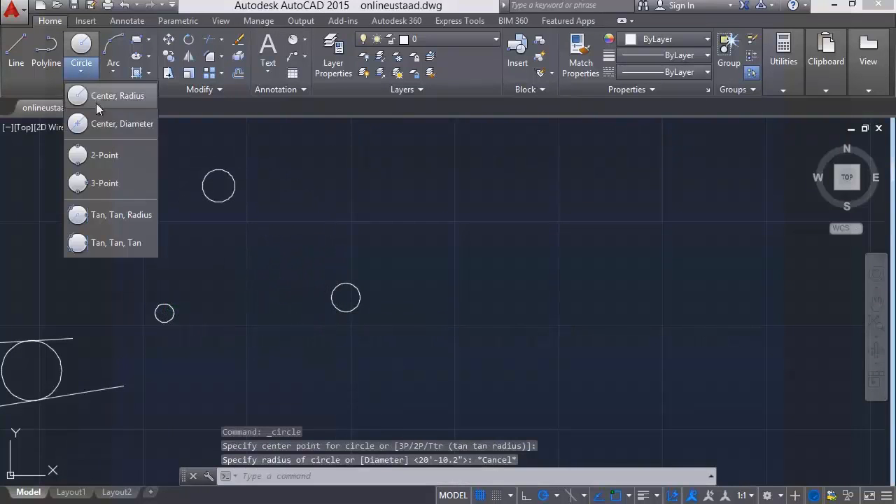
pyautogui.click(104, 154)
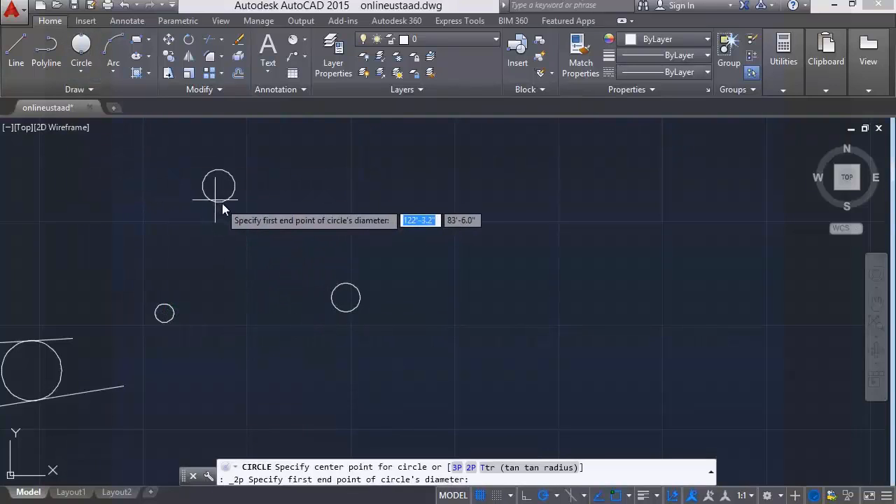
pyautogui.click(223, 201)
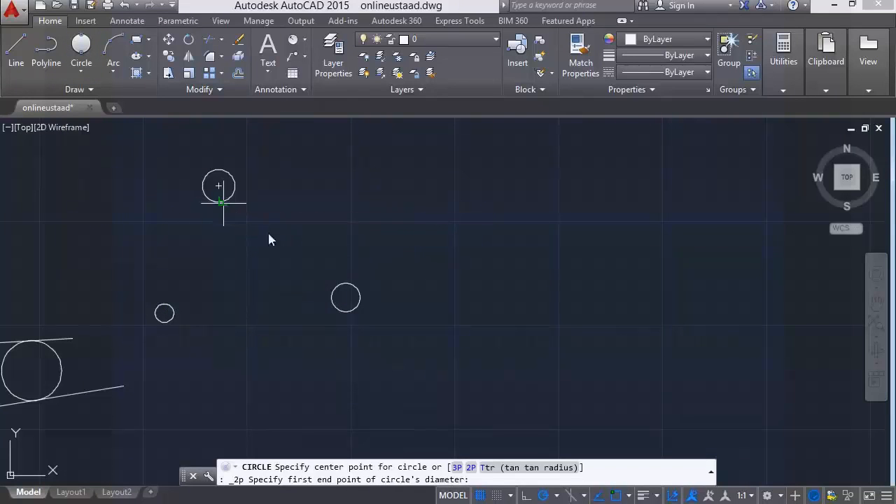
pyautogui.click(334, 292)
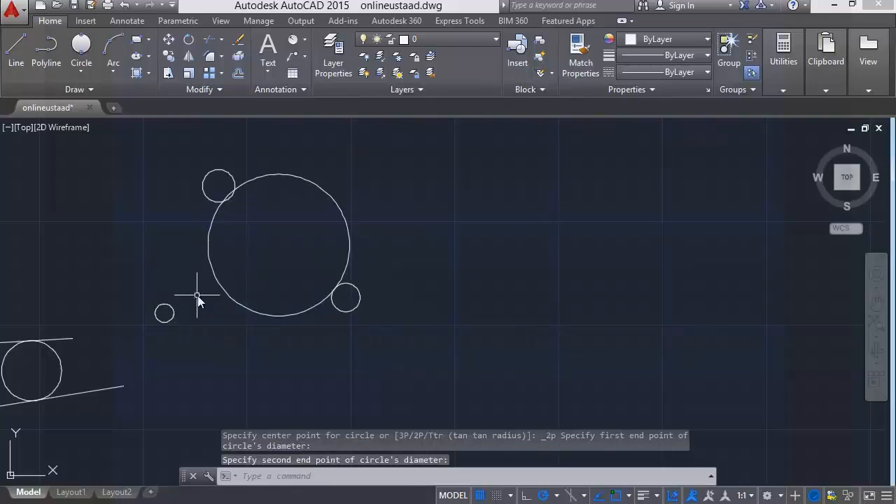
pyautogui.click(212, 282)
pyautogui.press('Delete')
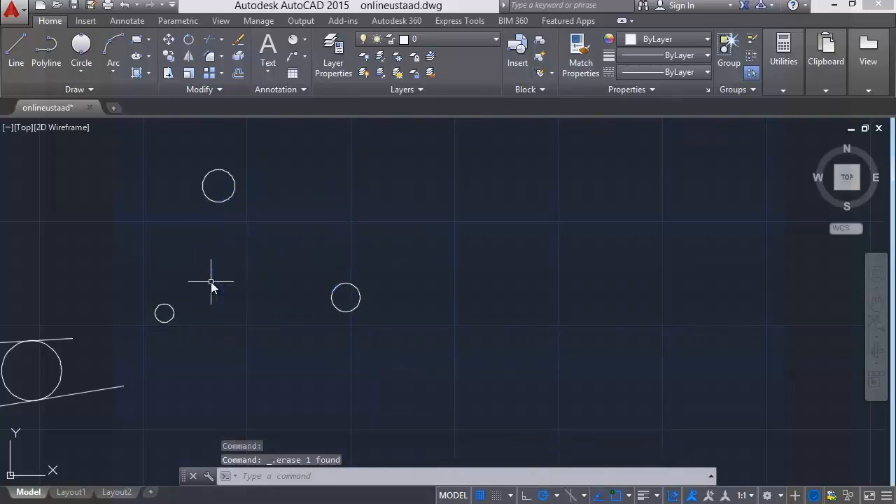
# Step: Draw a three-point circle through the facing edges of the upper, lower-left and right-hand small circles
pyautogui.click(86, 70)
pyautogui.click(87, 182)
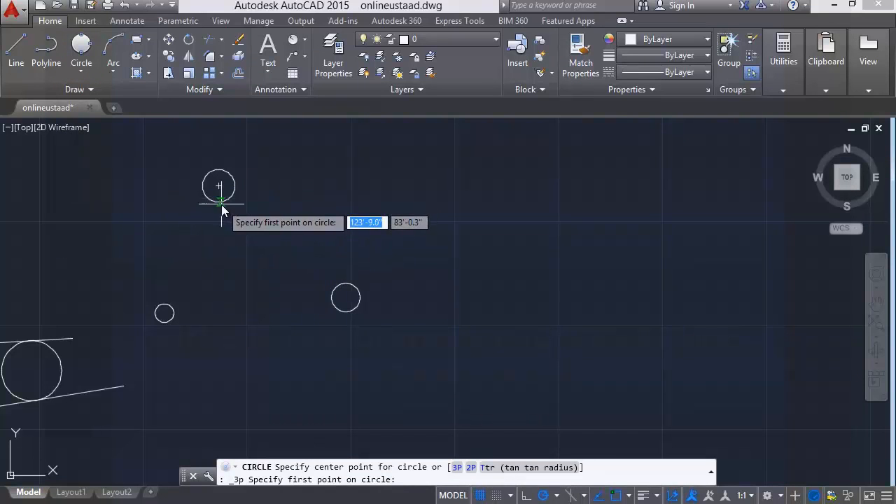
pyautogui.click(221, 203)
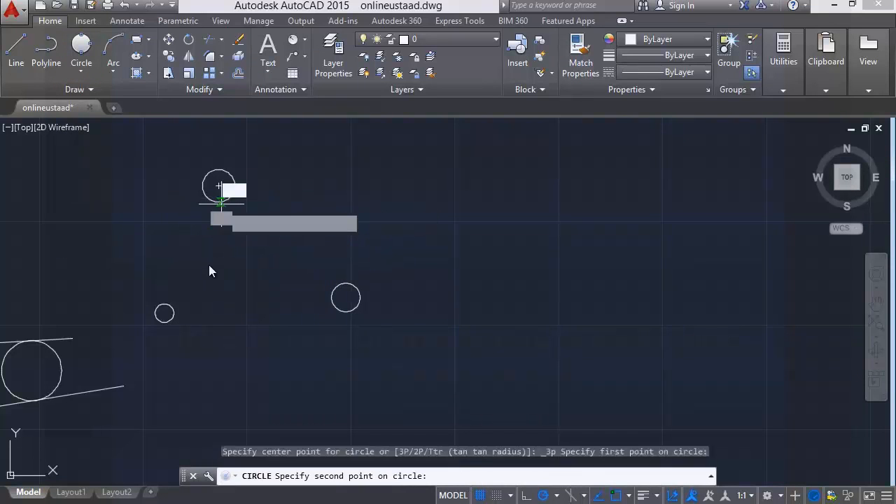
pyautogui.click(166, 311)
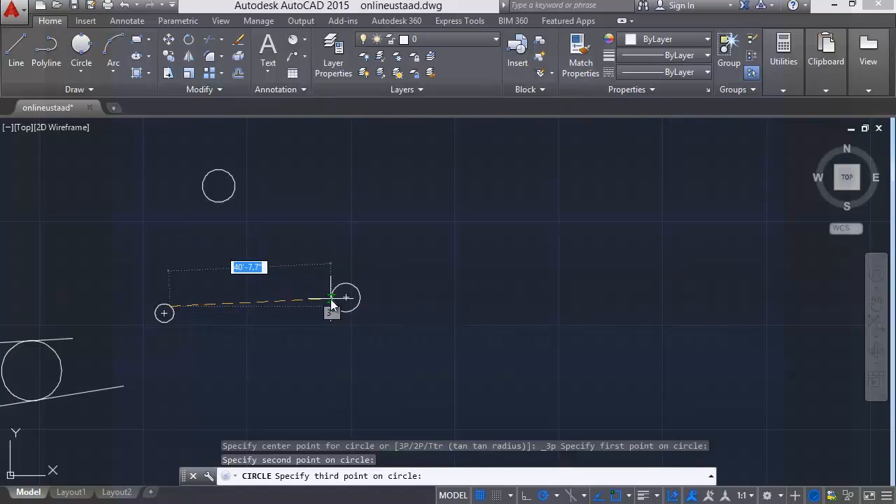
pyautogui.click(332, 301)
pyautogui.keyDown('shift'); pyautogui.moveTo(215, 321); pyautogui.dragTo(331, 220, button='middle'); pyautogui.keyUp('shift')
pyautogui.hotkey('ctrl', 'z')
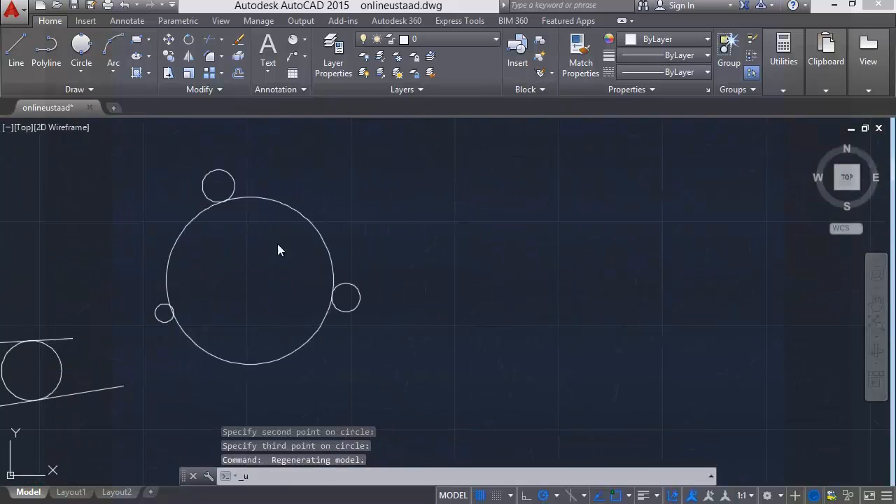
pyautogui.hotkey('ctrl', 'z')
pyautogui.scroll(2, 230, 253)
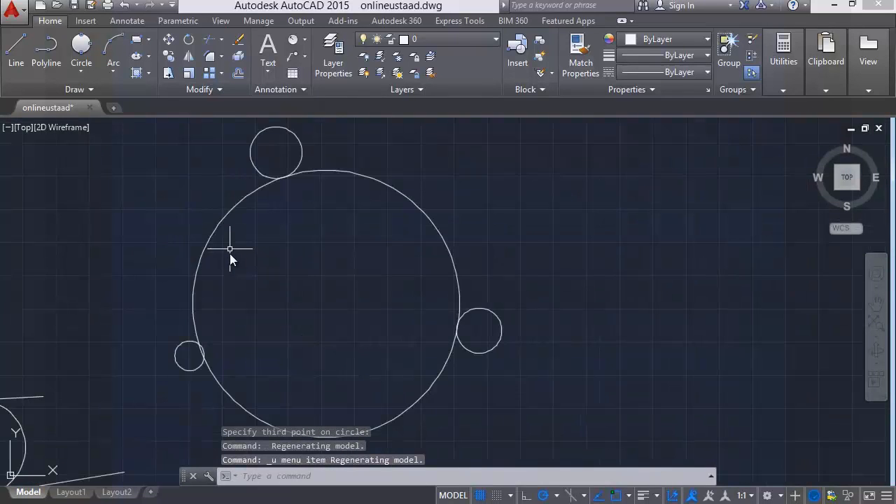
pyautogui.scroll(-2, 230, 254)
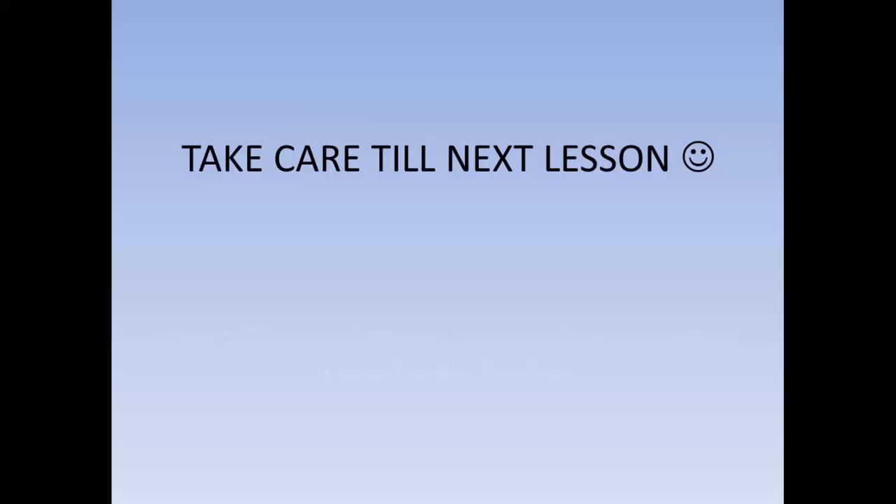